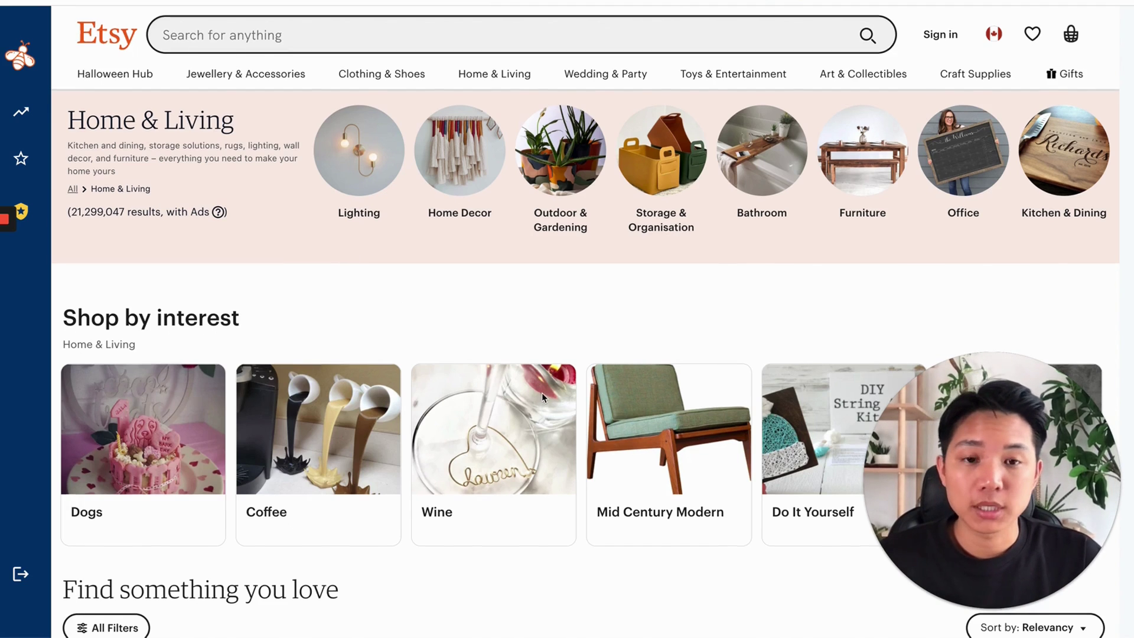
Search the Etsy marketplace for "printable"
scroll(542, 394, "down", 2)
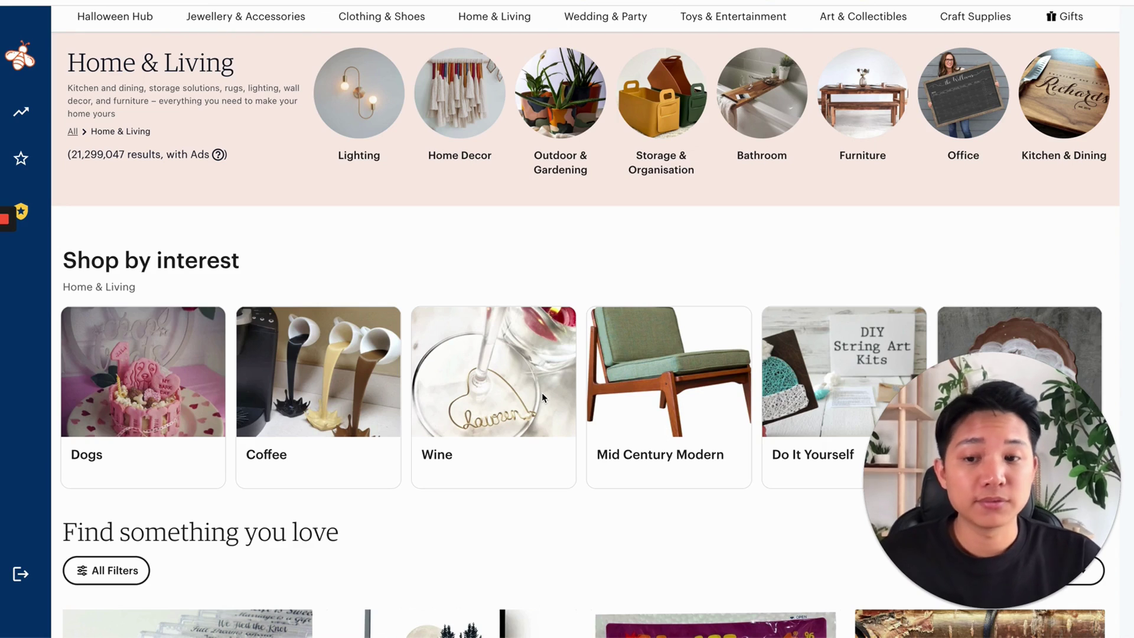
scroll(556, 392, "down", 1)
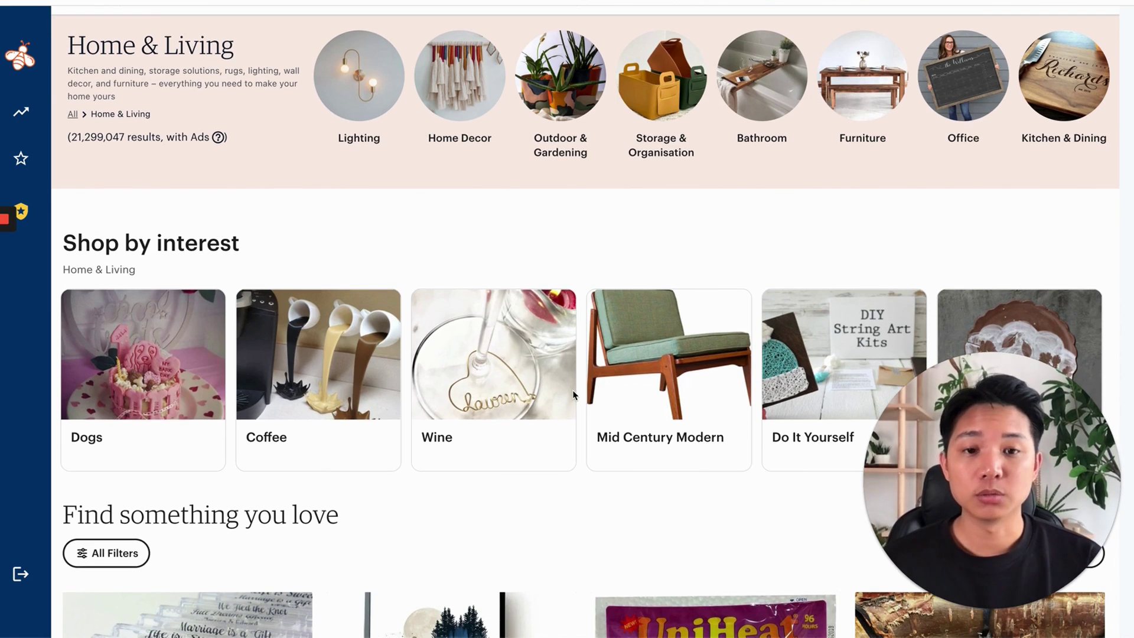
scroll(572, 394, "up", 1)
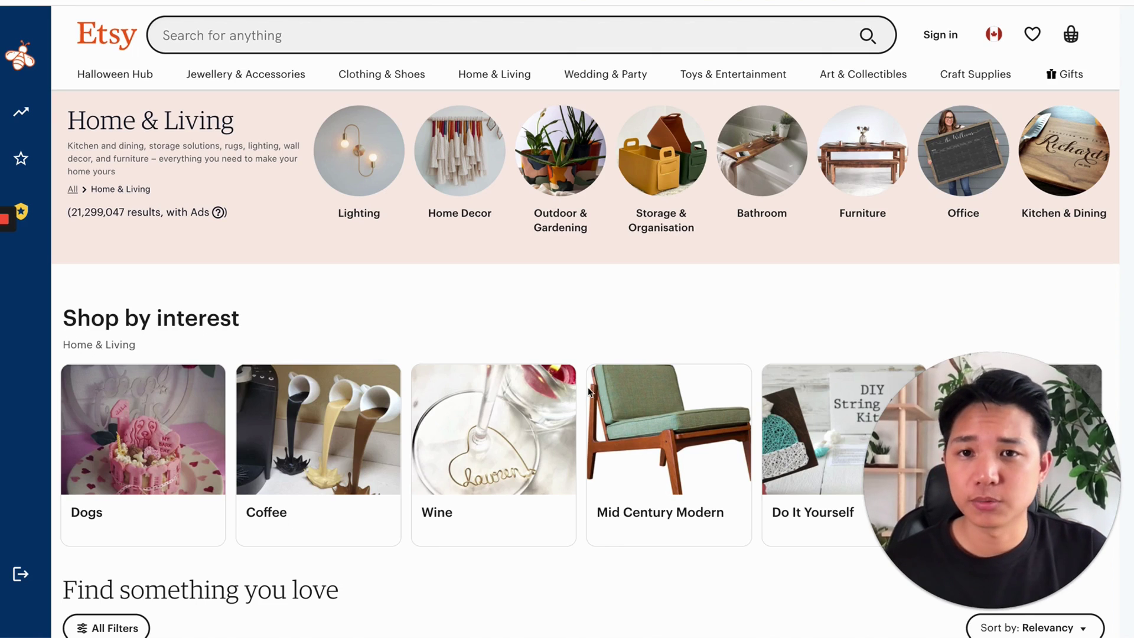
left_click(299, 35)
type("printab")
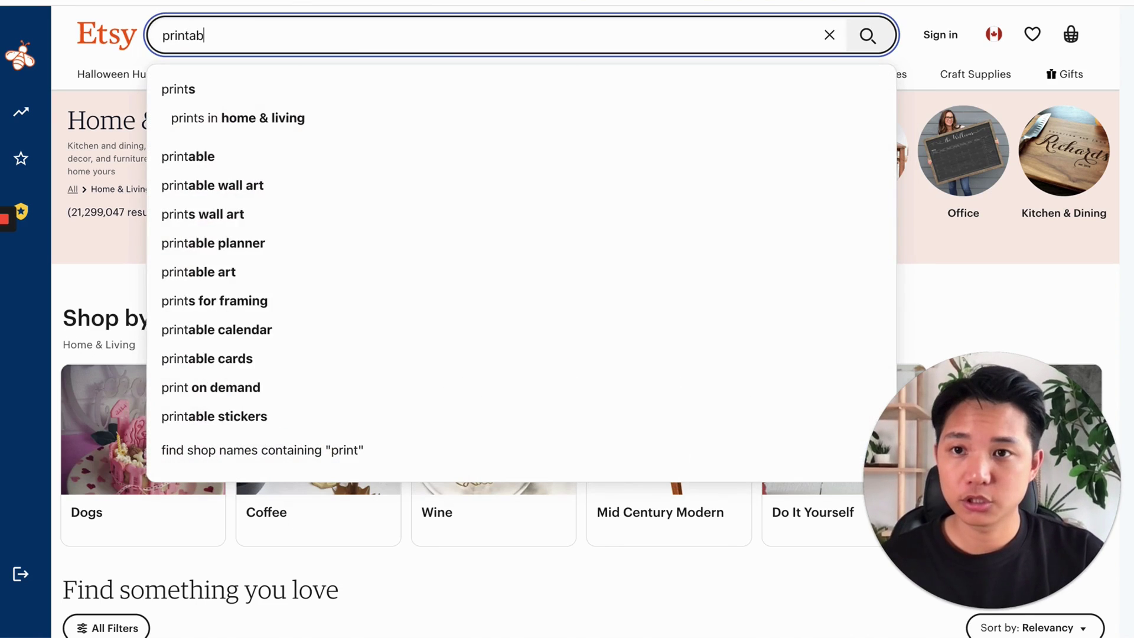
type("le")
key("Return")
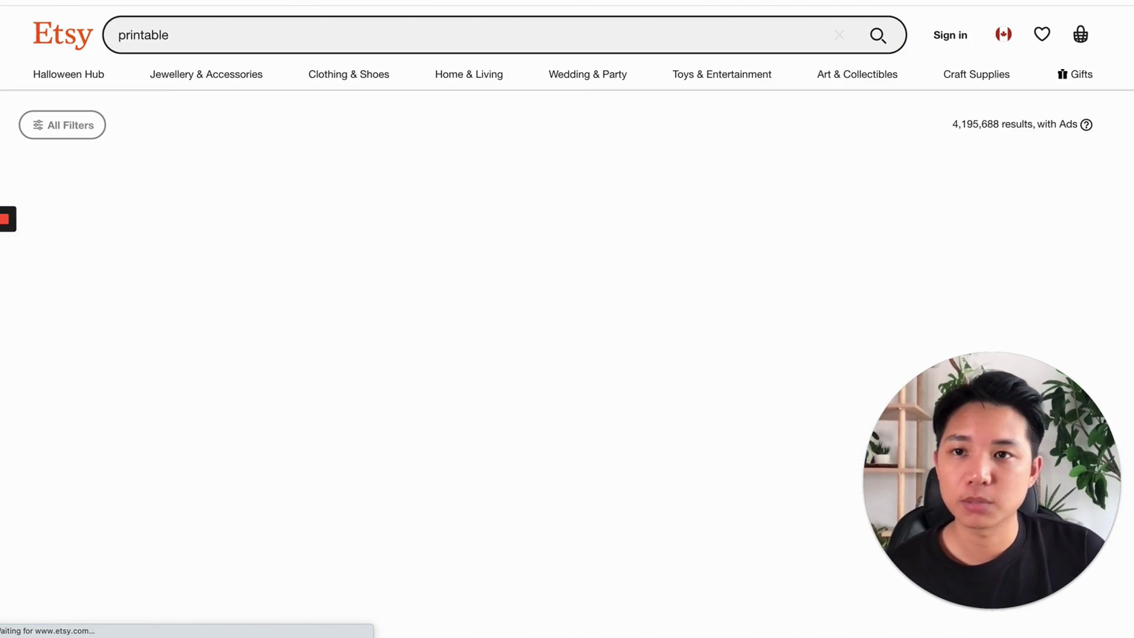
Browse the printable search results, examining the product types, prices and review counts of the listings
scroll(74, 320, "down", 1)
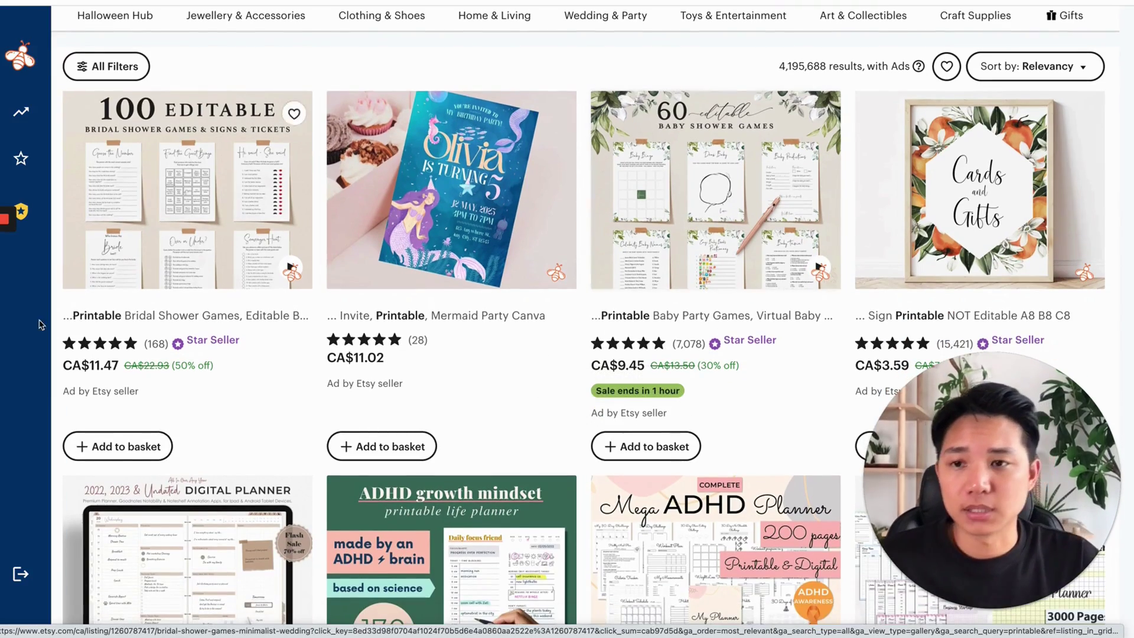
scroll(74, 319, "down", 3)
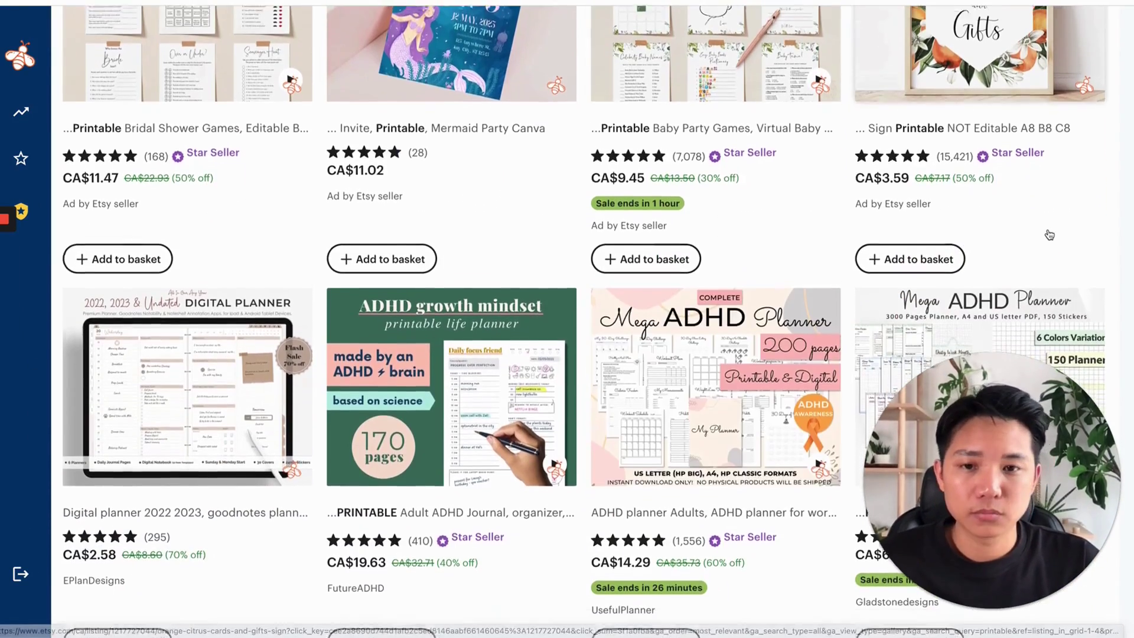
scroll(1050, 235, "down", 4)
scroll(1044, 235, "down", 1)
scroll(1043, 235, "down", 2)
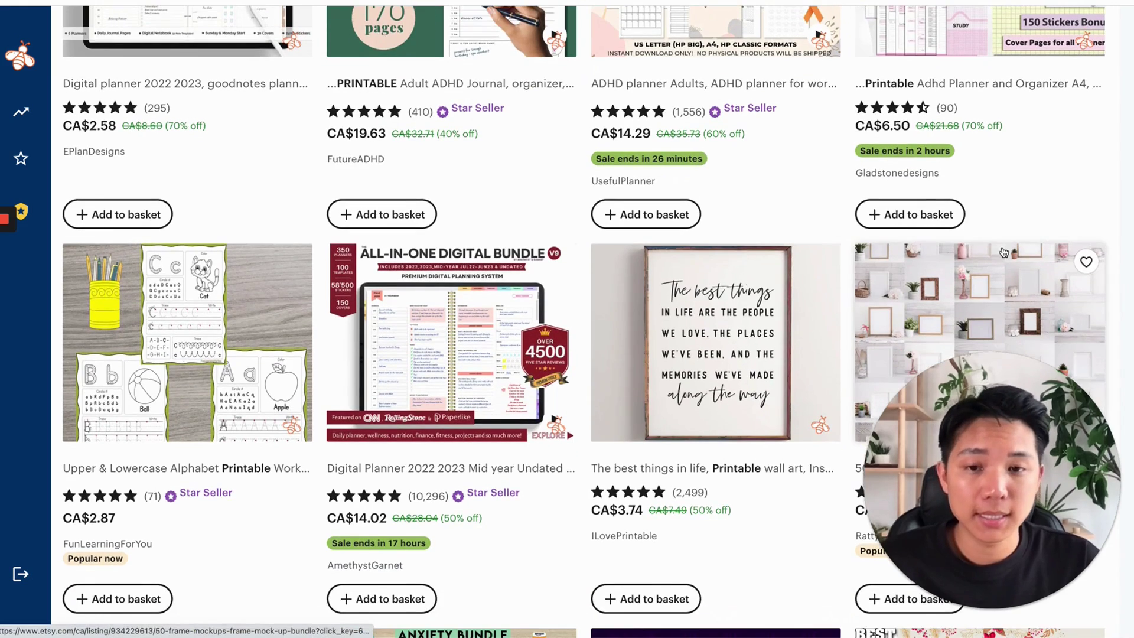
scroll(792, 322, "down", 2)
scroll(750, 431, "down", 1)
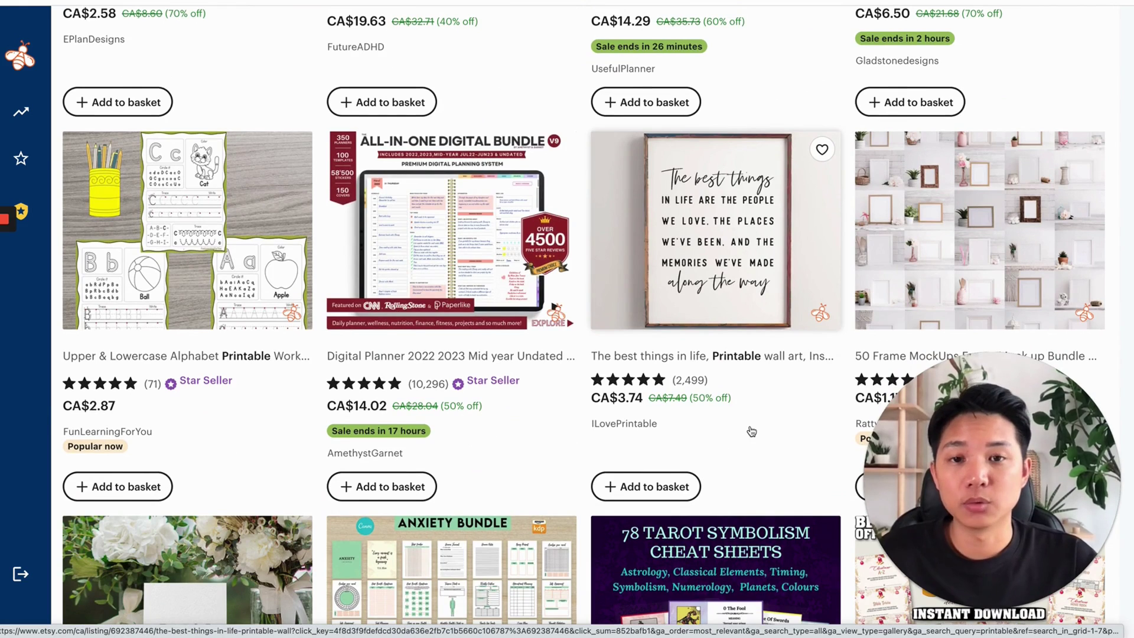
scroll(751, 431, "down", 1)
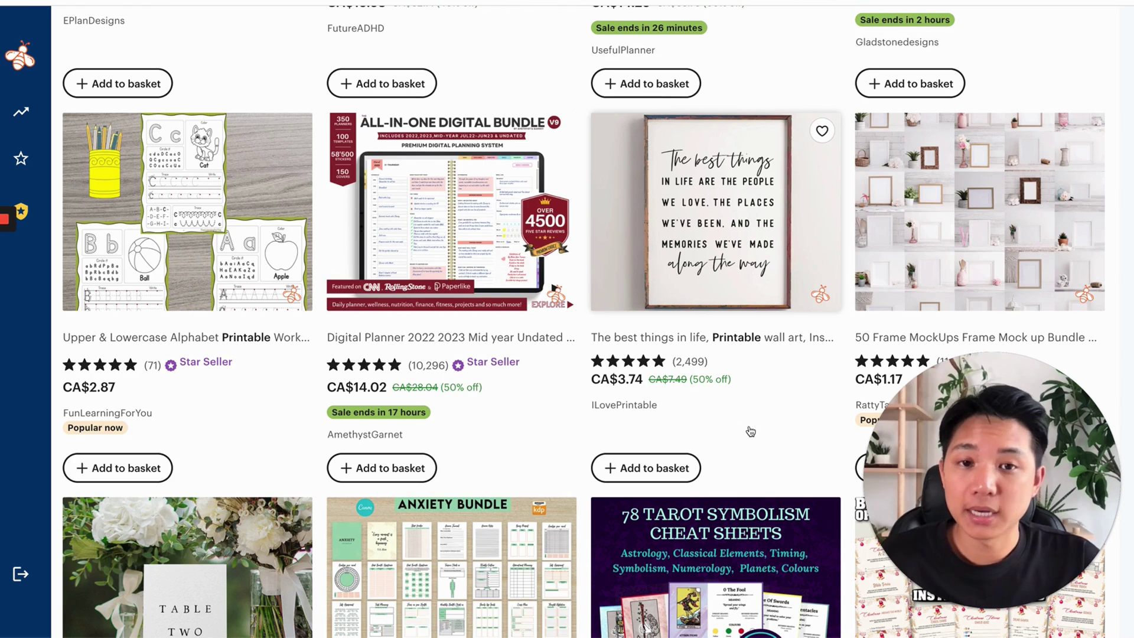
scroll(750, 431, "down", 1)
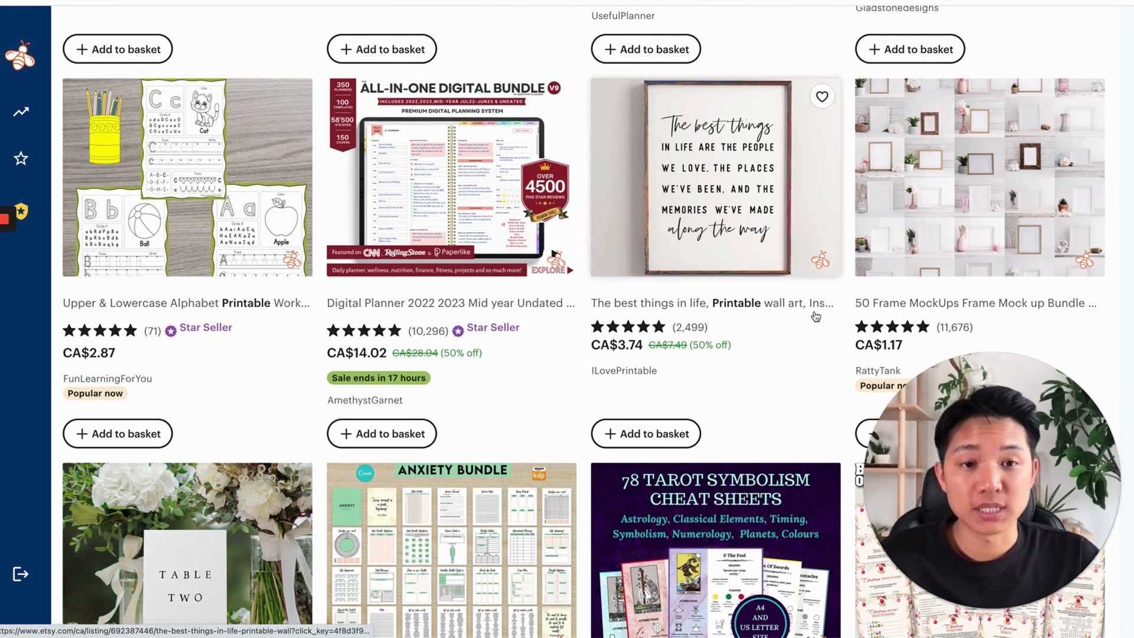
scroll(749, 402, "down", 1)
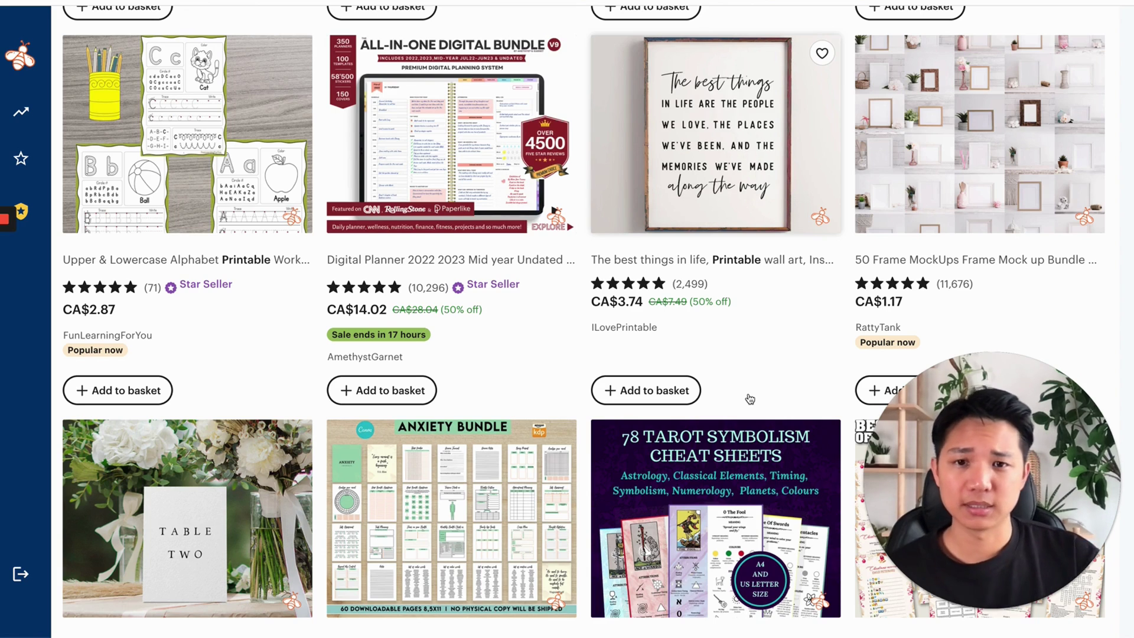
scroll(824, 360, "down", 10)
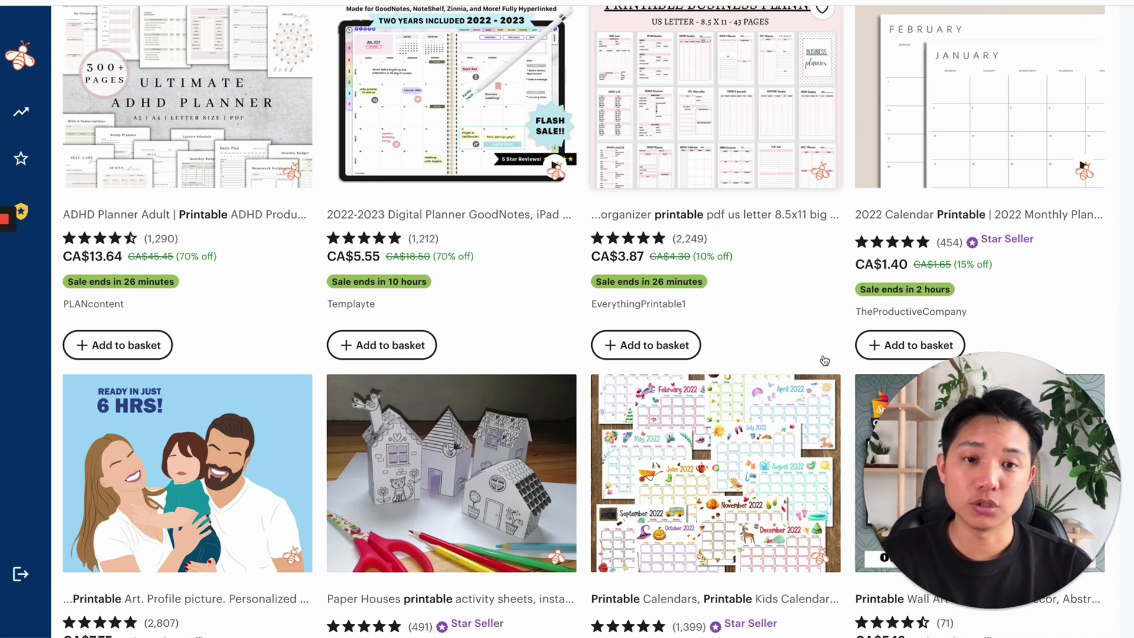
scroll(660, 282, "up", 15)
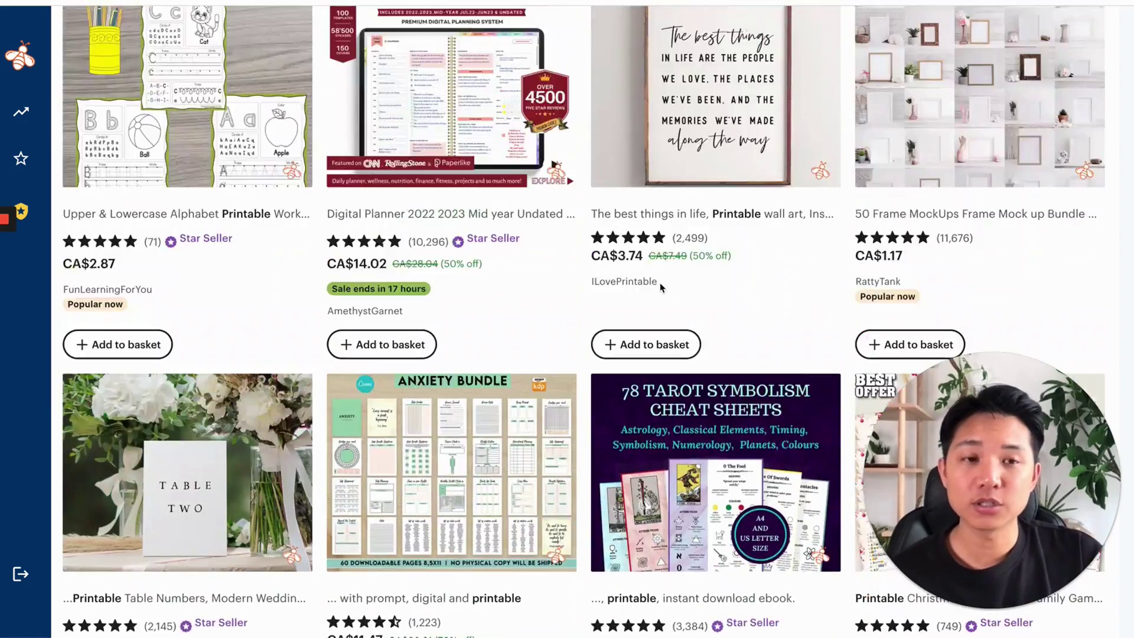
scroll(662, 288, "up", 5)
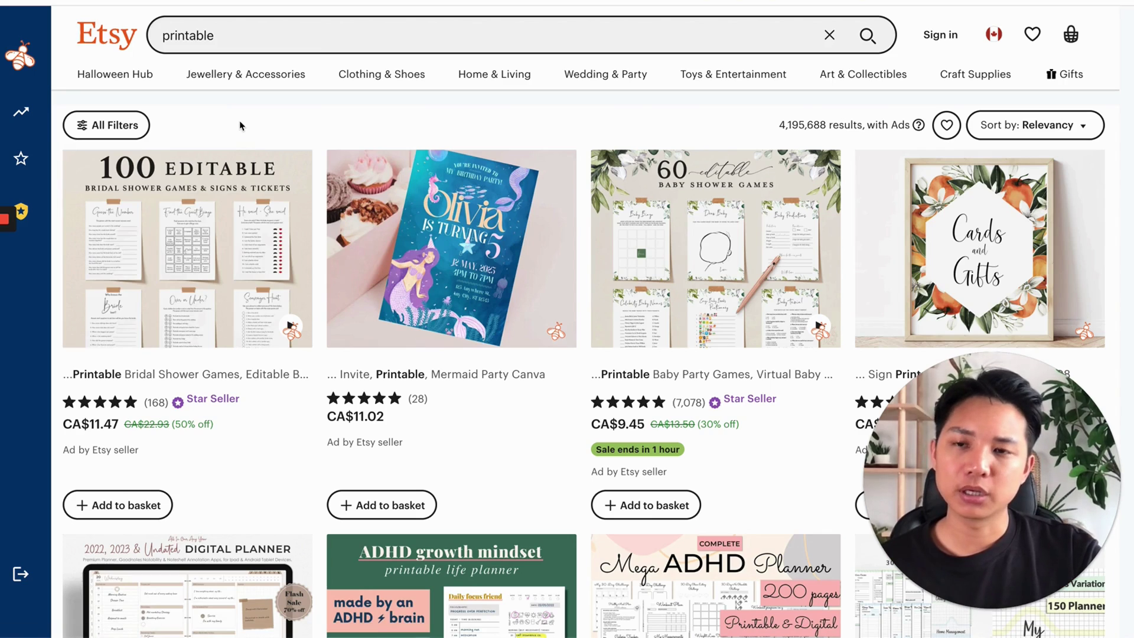
mouse_move(9, 89)
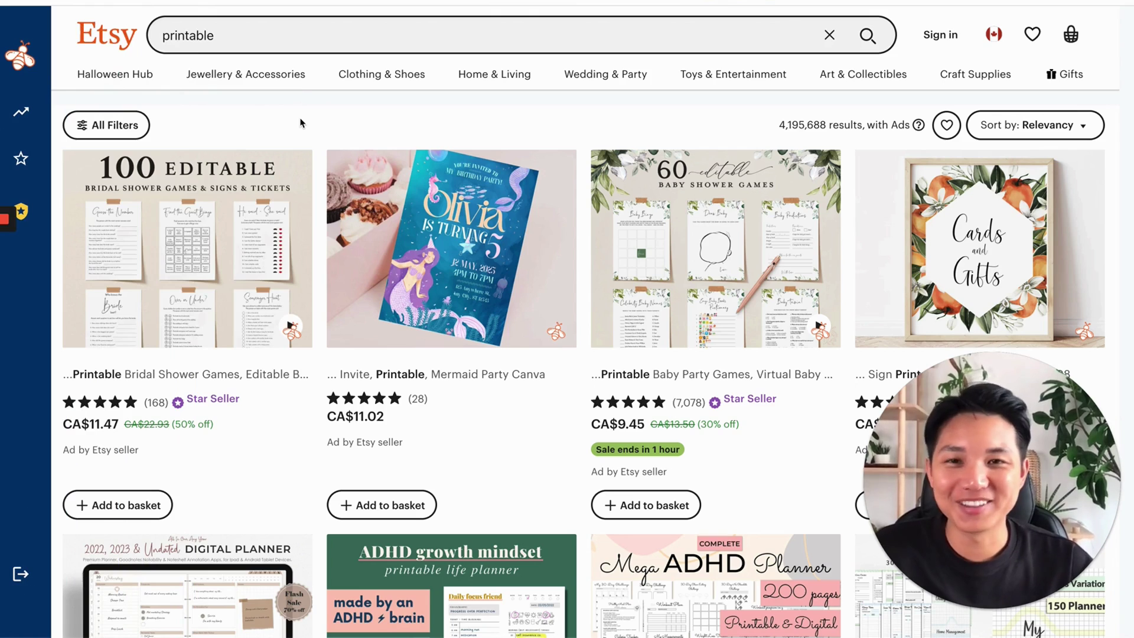
mouse_move(6, 130)
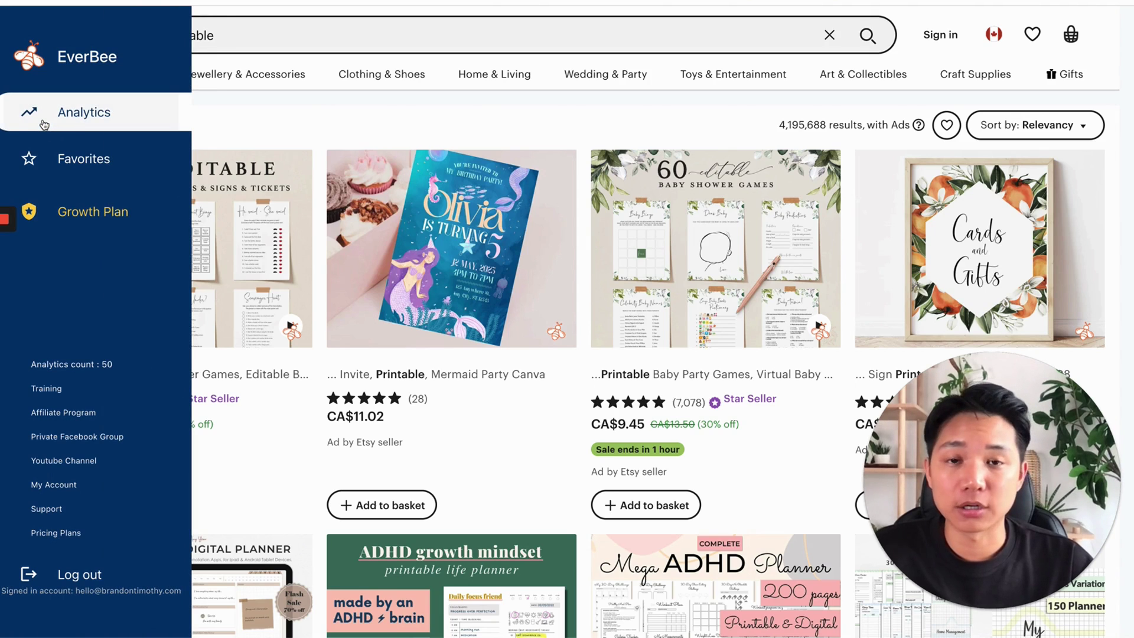
scroll(418, 188, "down", 2)
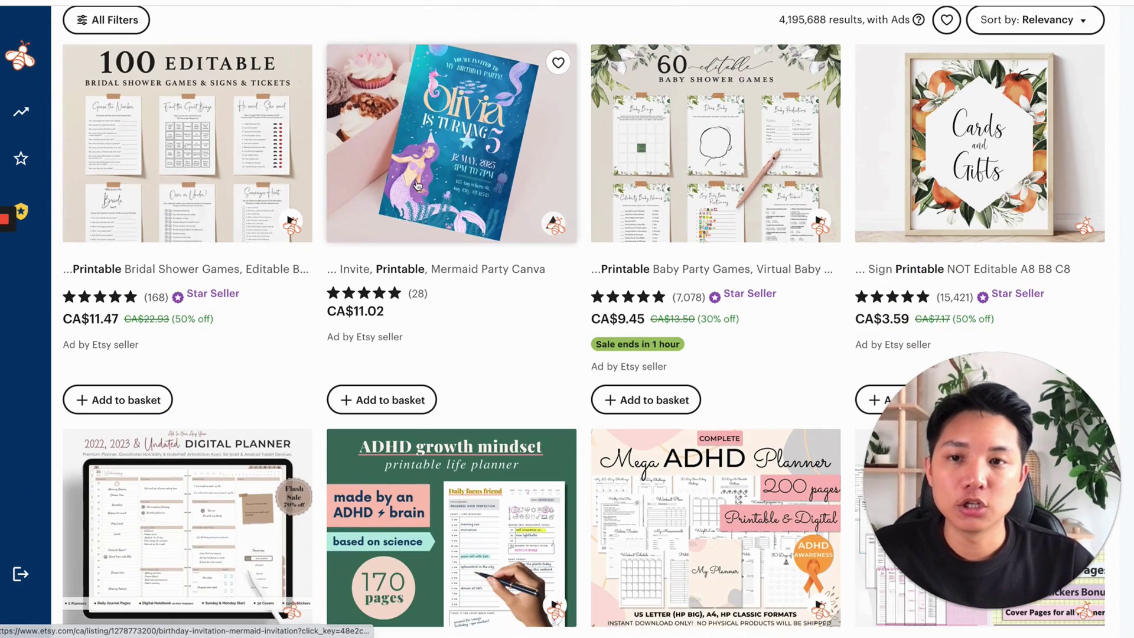
scroll(506, 213, "down", 1)
scroll(526, 286, "up", 3)
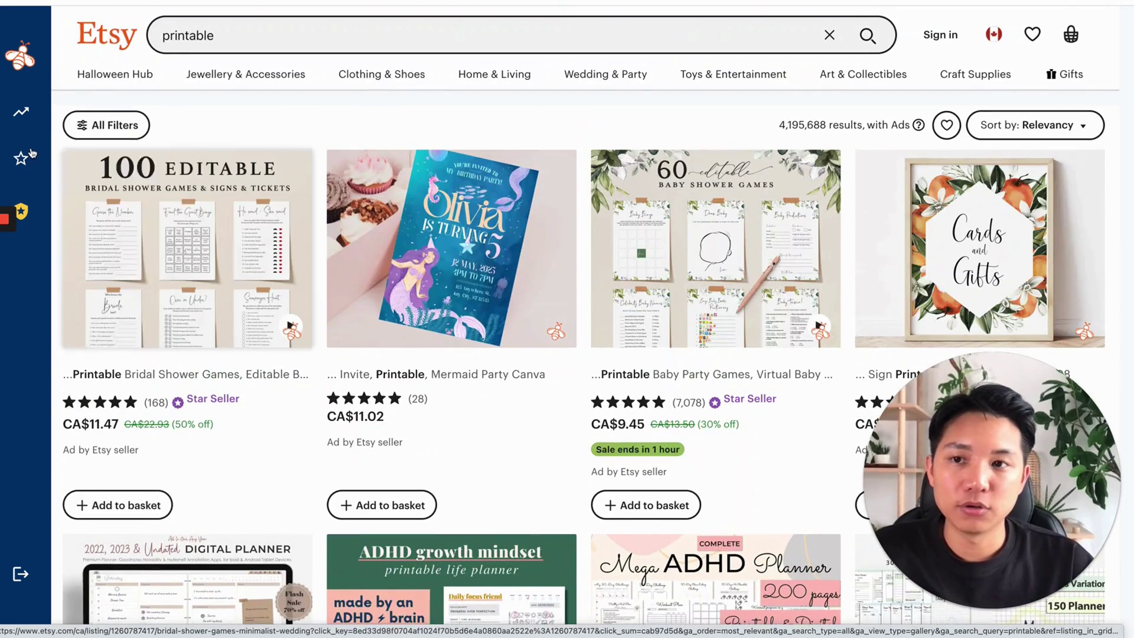
mouse_move(26, 112)
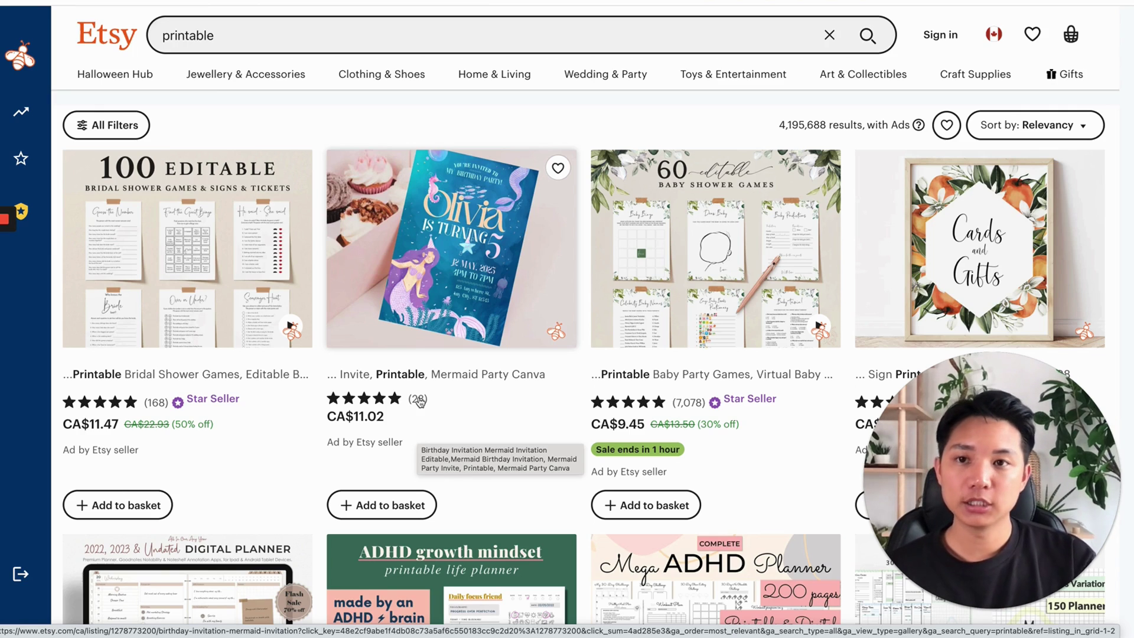
Search for "wedding" in place of the previous query and refine the search to "wedding template"
left_click(307, 35)
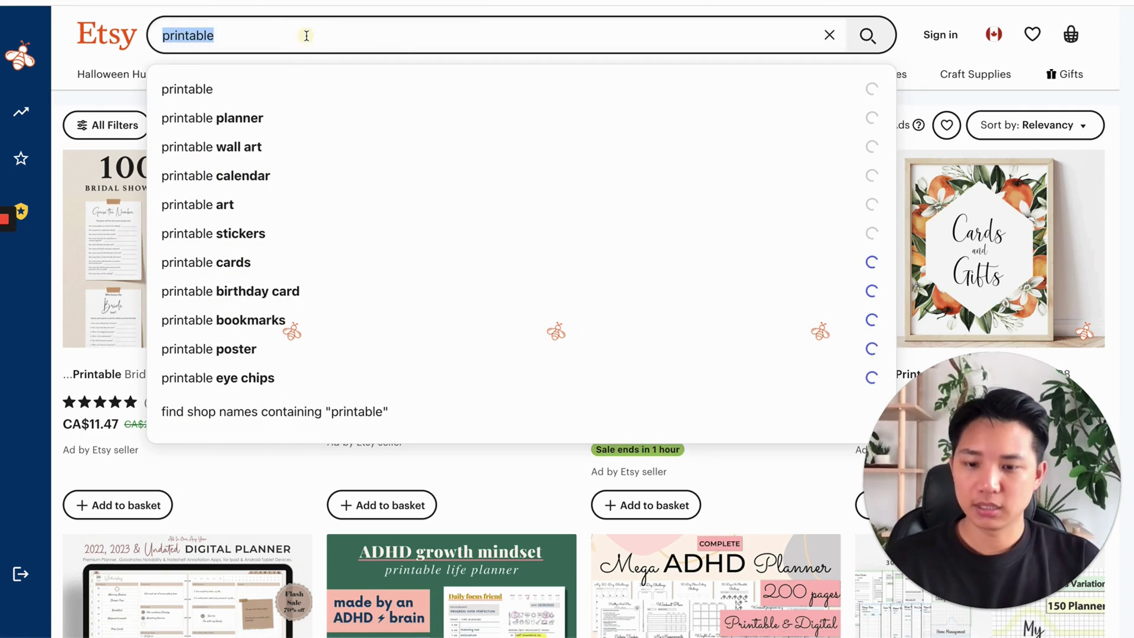
type("wedding")
key("Return")
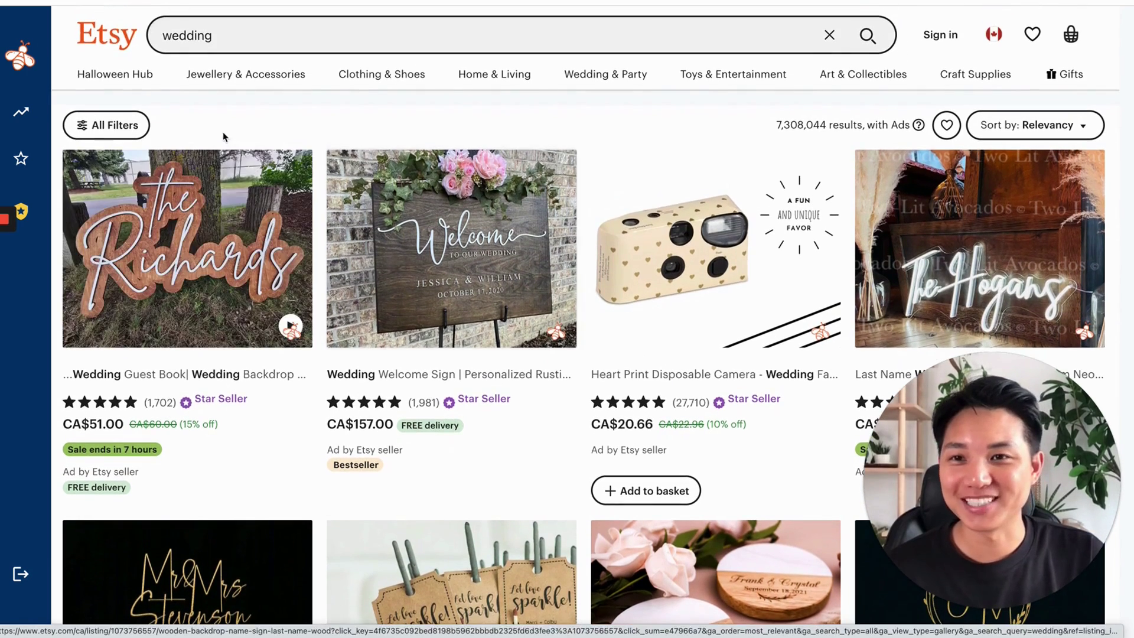
left_click(341, 47)
type("template")
key("Return")
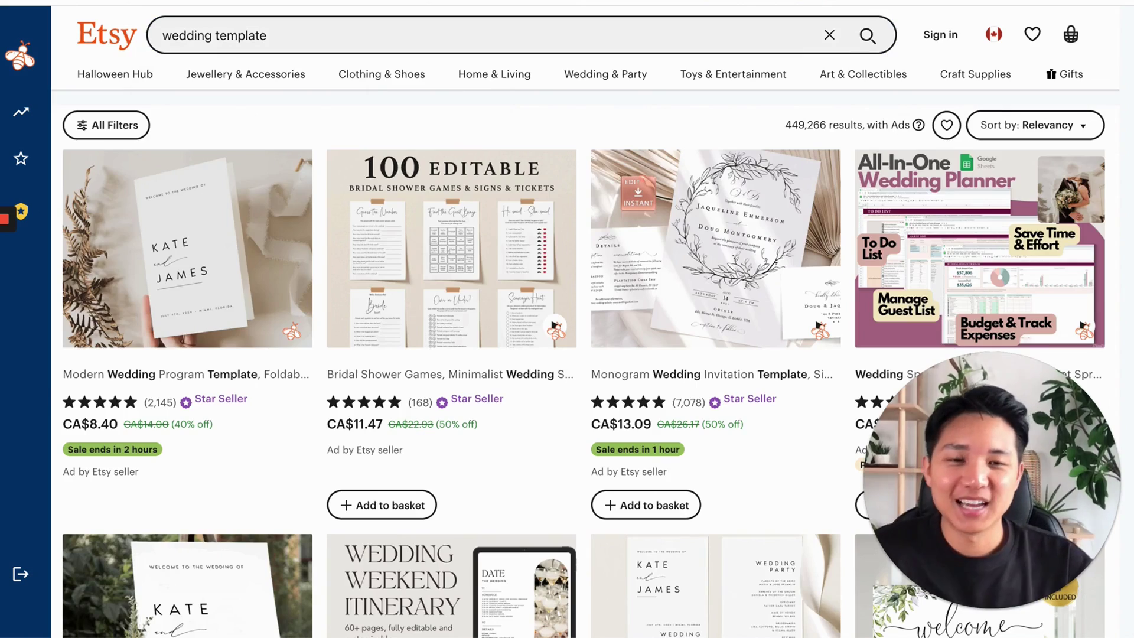
Open the EverBee analytics for the wedding template search results
scroll(525, 477, "down", 5)
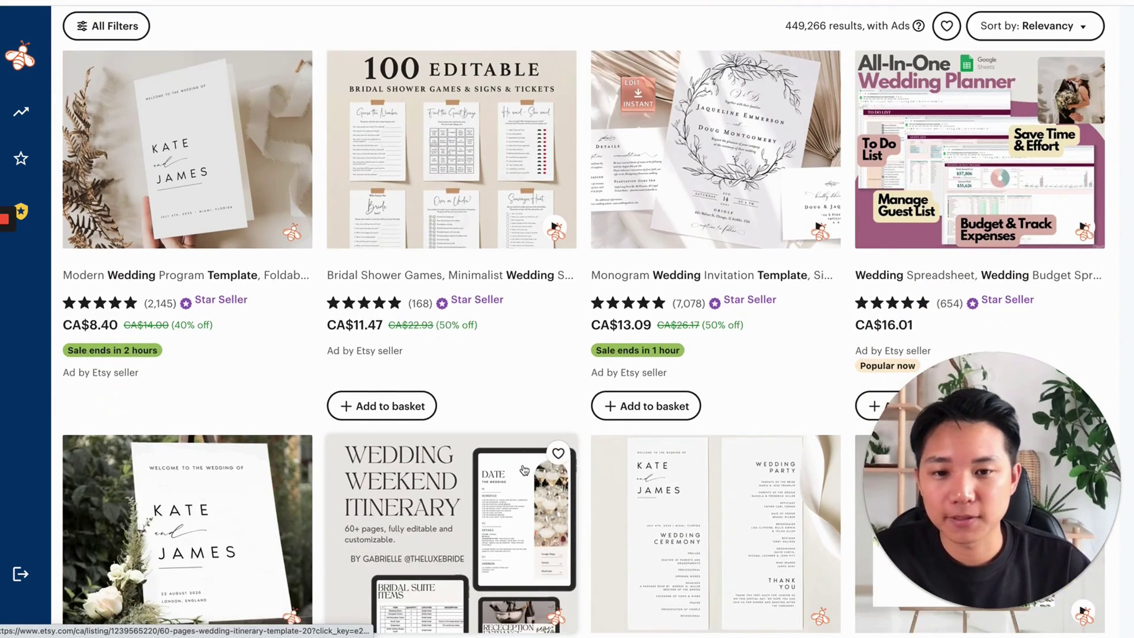
scroll(726, 391, "up", 5)
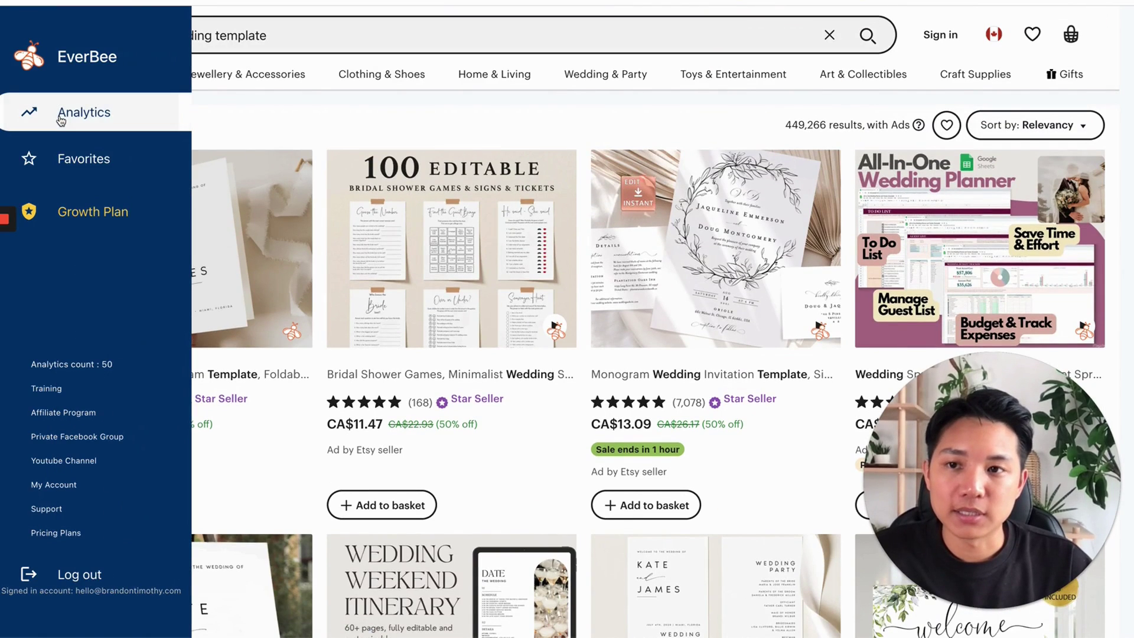
left_click(61, 120)
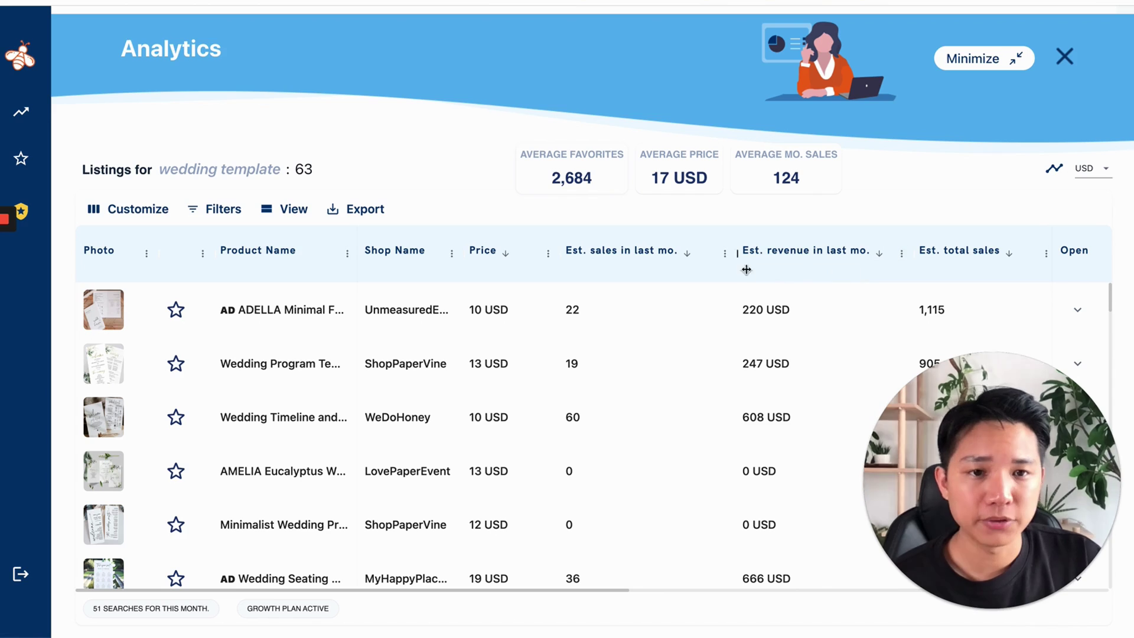
Sort the analytics listings by estimated revenue in the last month, highest first, and review the best earners
left_click(880, 255)
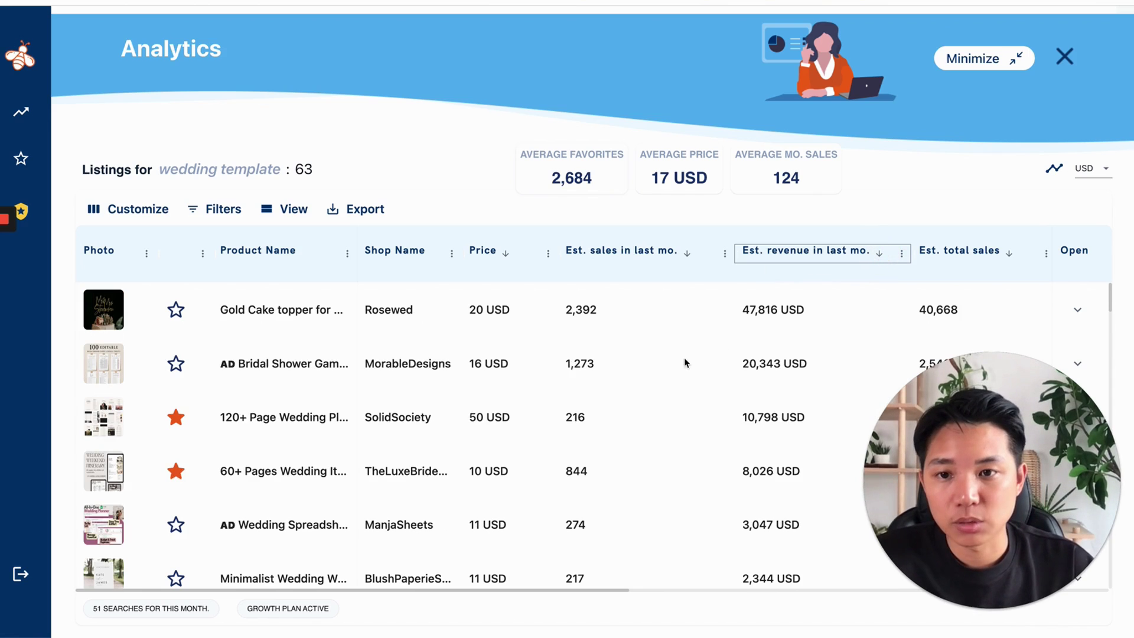
scroll(794, 310, "down", 1)
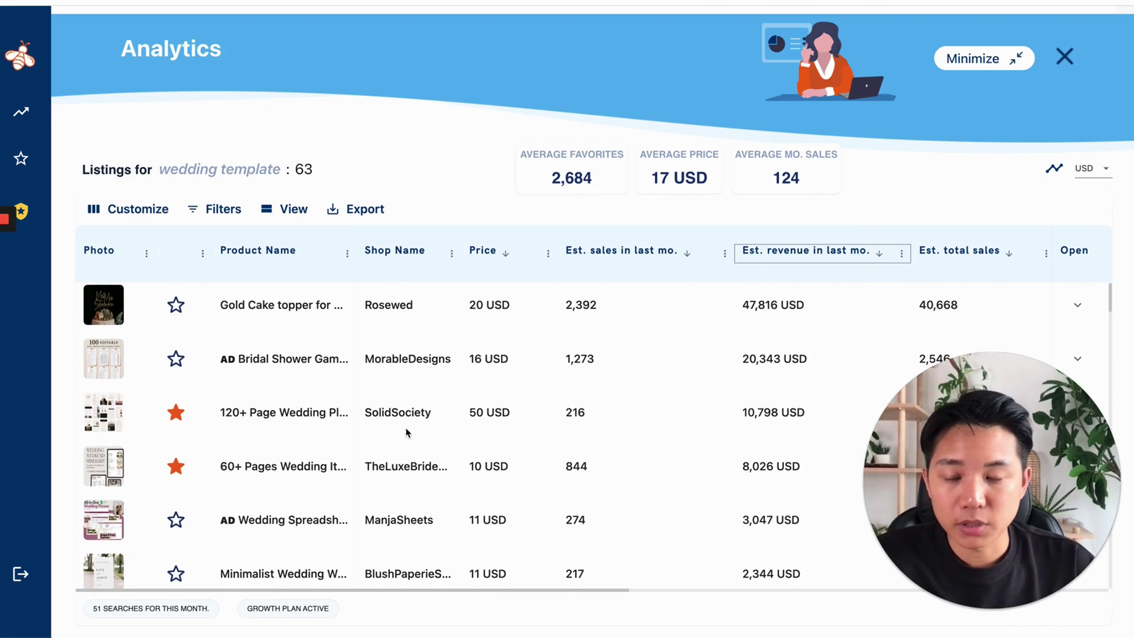
scroll(412, 428, "up", 1)
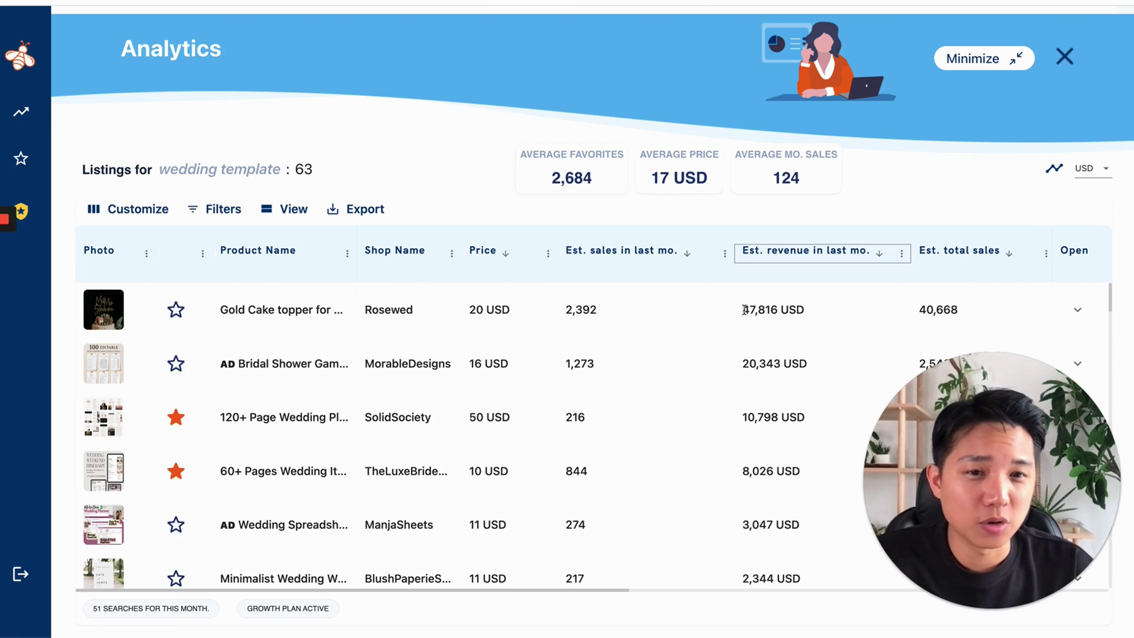
scroll(827, 301, "down", 1)
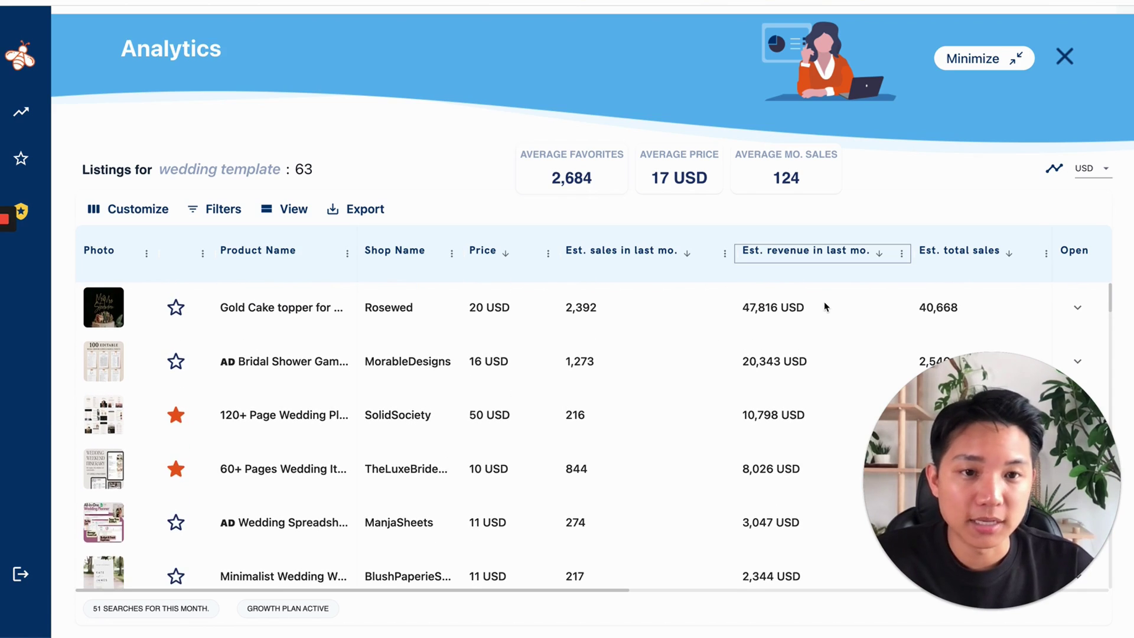
scroll(768, 366, "down", 1)
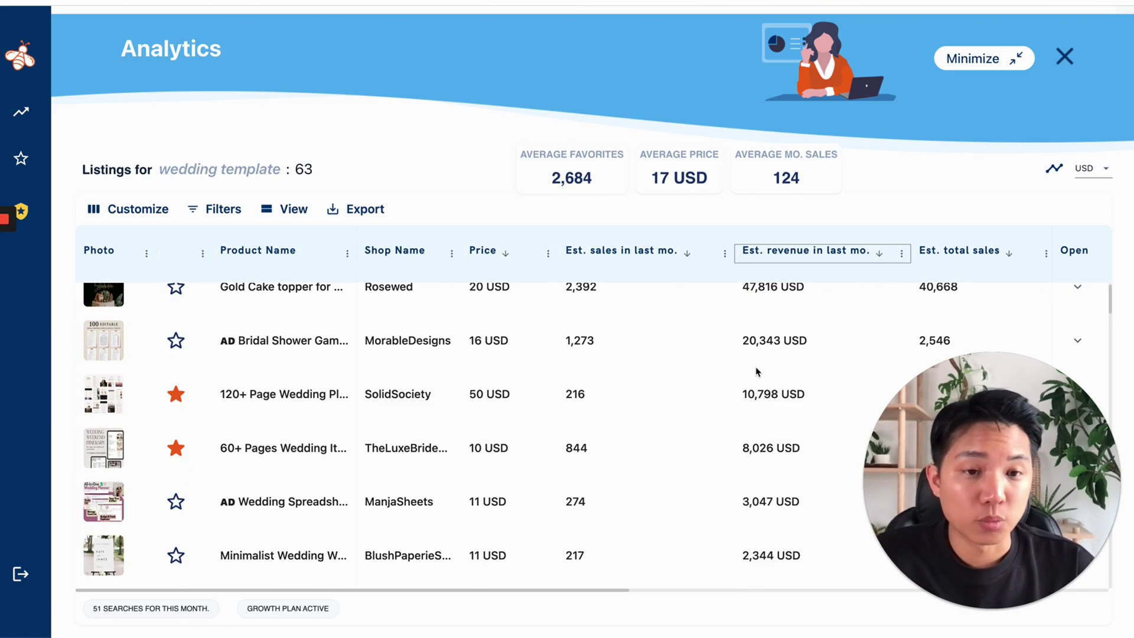
scroll(746, 376, "up", 1)
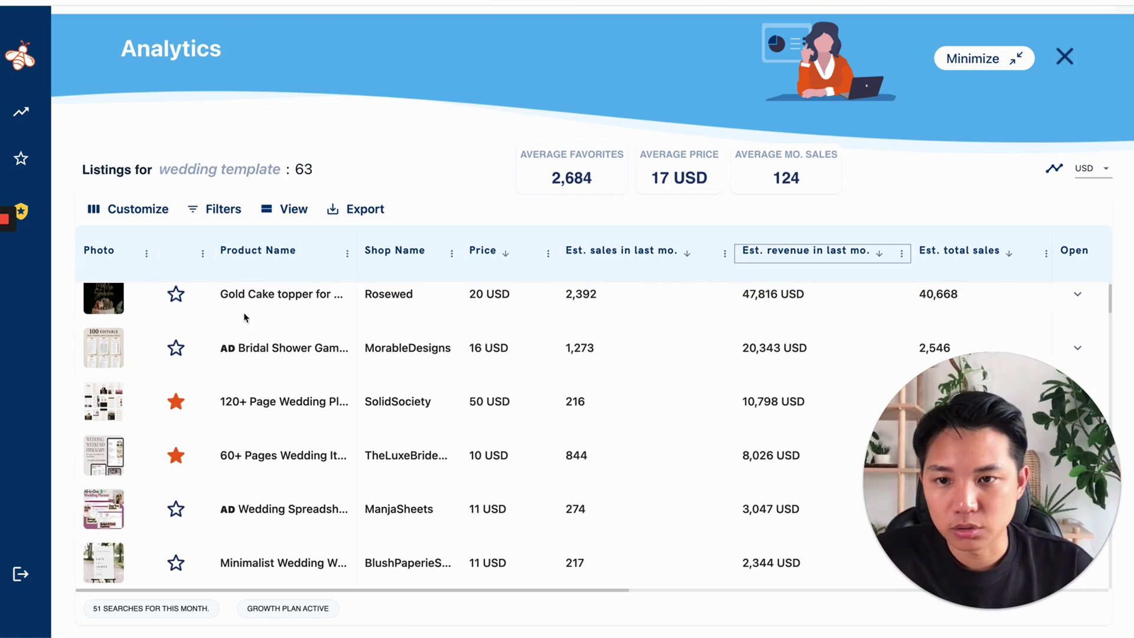
Expand the gold cake topper listing to examine its product details and tags, and collapse it again
left_click(1078, 294)
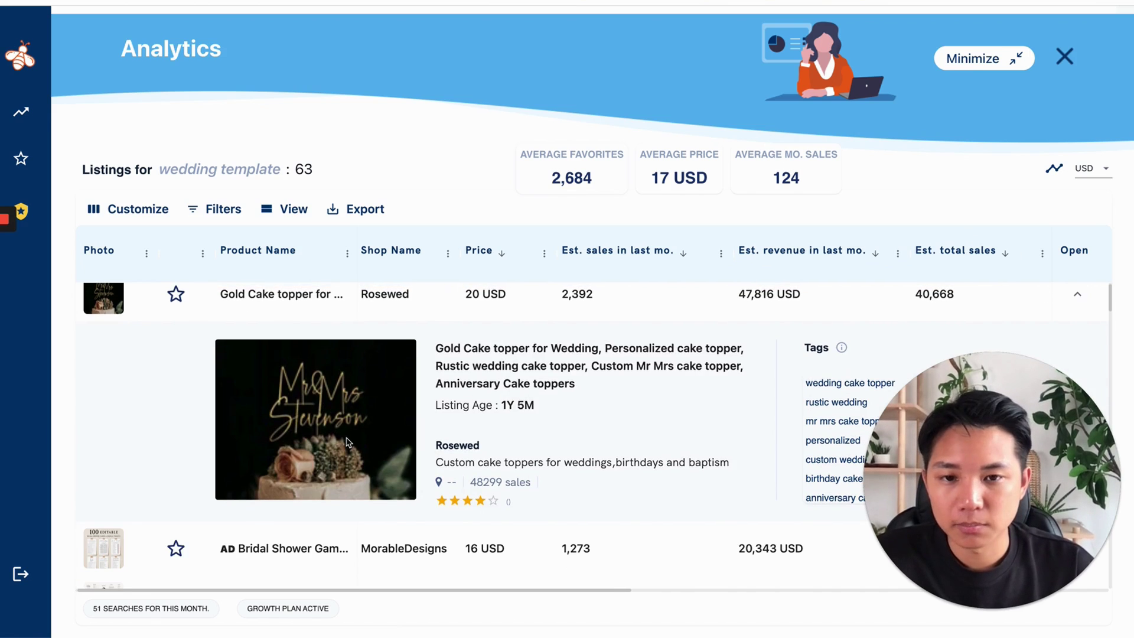
scroll(373, 427, "down", 1)
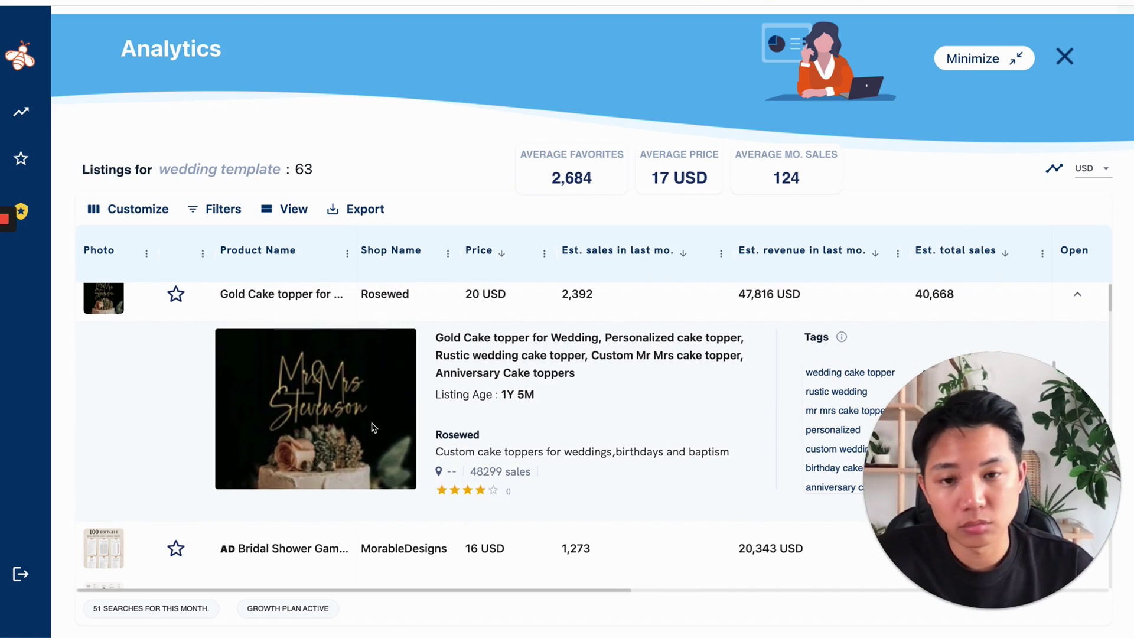
scroll(394, 424, "down", 1)
left_click(1077, 294)
scroll(396, 510, "down", 1)
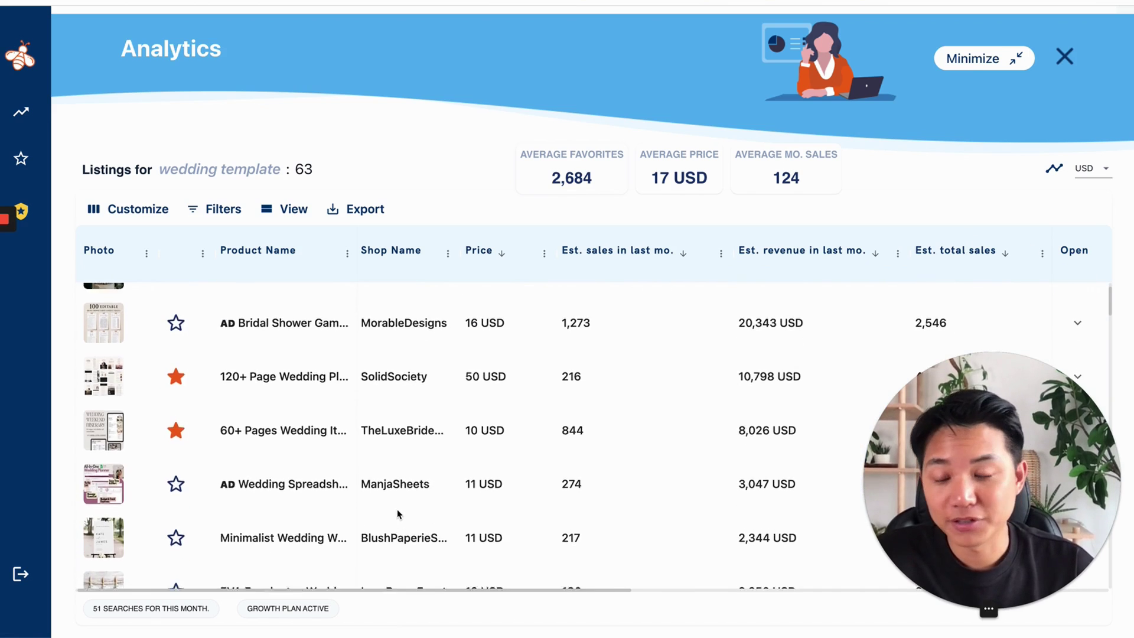
Expand the Bridal Shower Games listing to review its product details and tags, and add it to the favorites
scroll(359, 431, "up", 1)
scroll(355, 420, "down", 1)
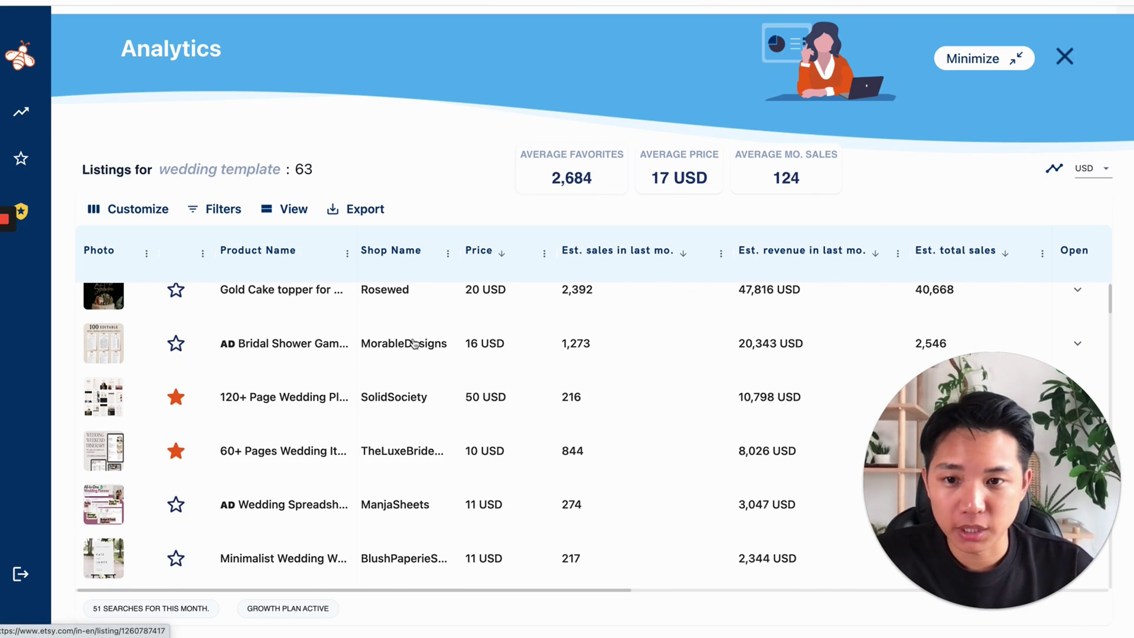
left_click(1078, 344)
scroll(346, 429, "down", 1)
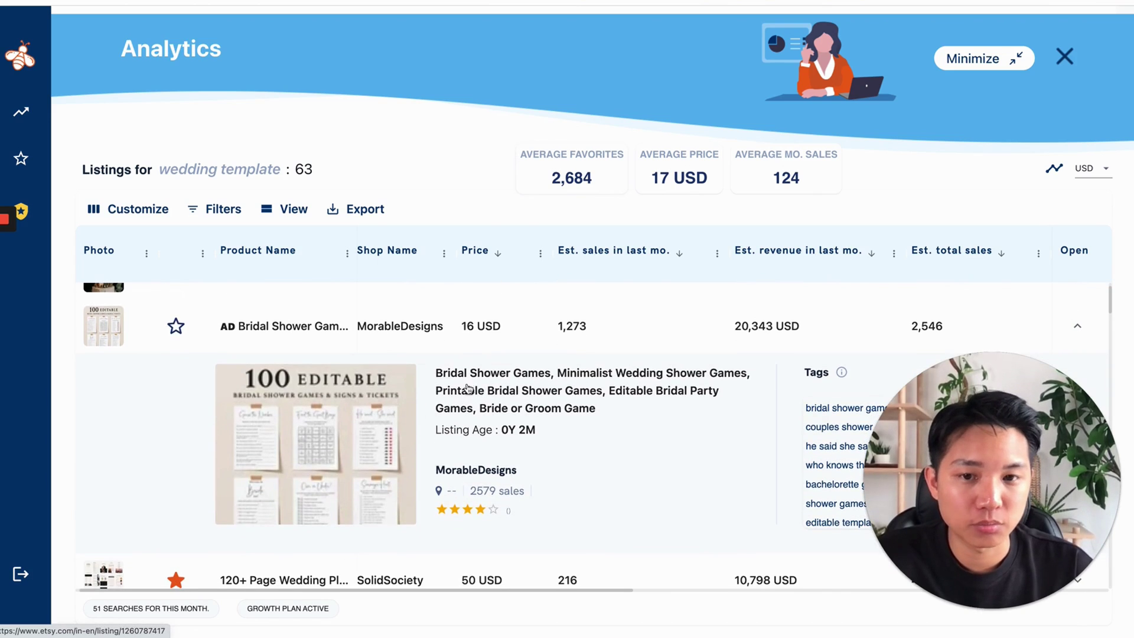
scroll(547, 390, "down", 1)
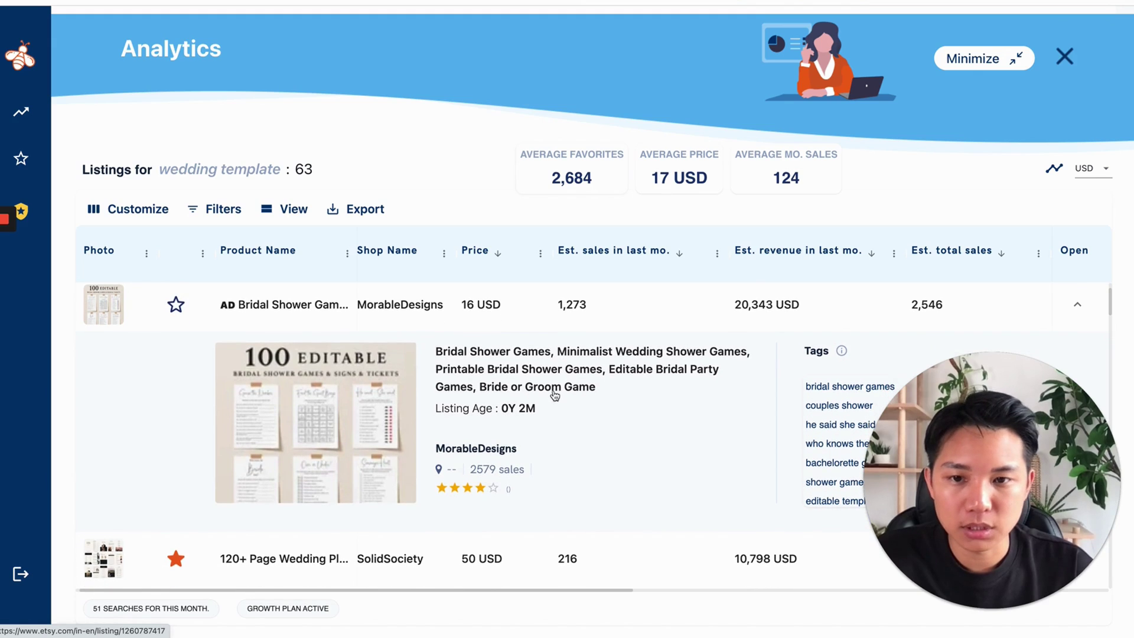
scroll(402, 387, "down", 1)
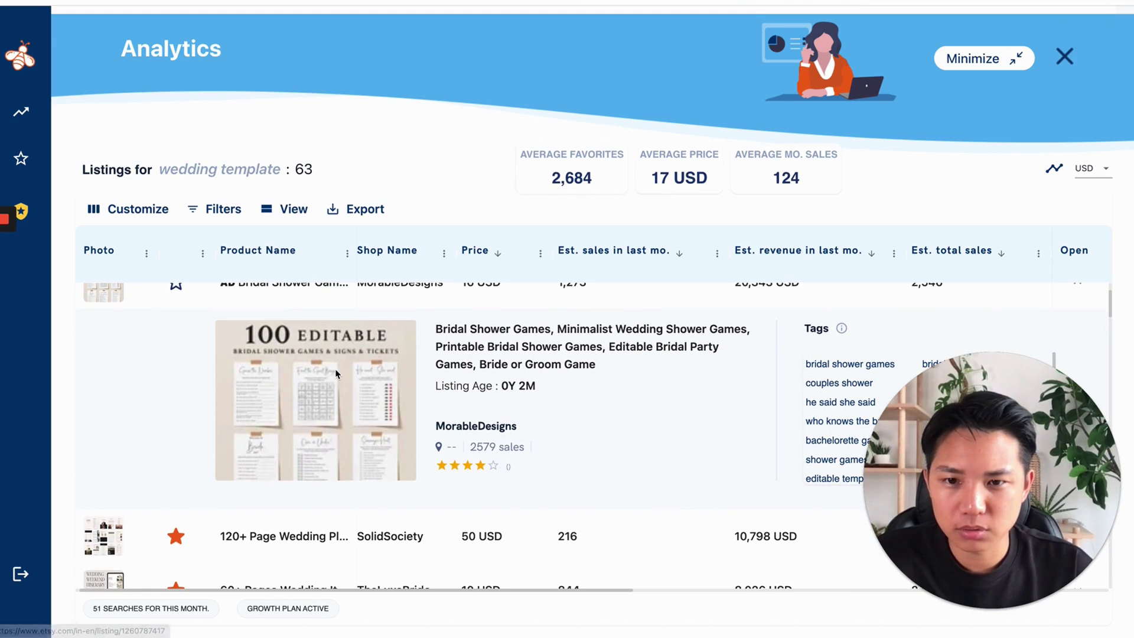
scroll(503, 408, "down", 4)
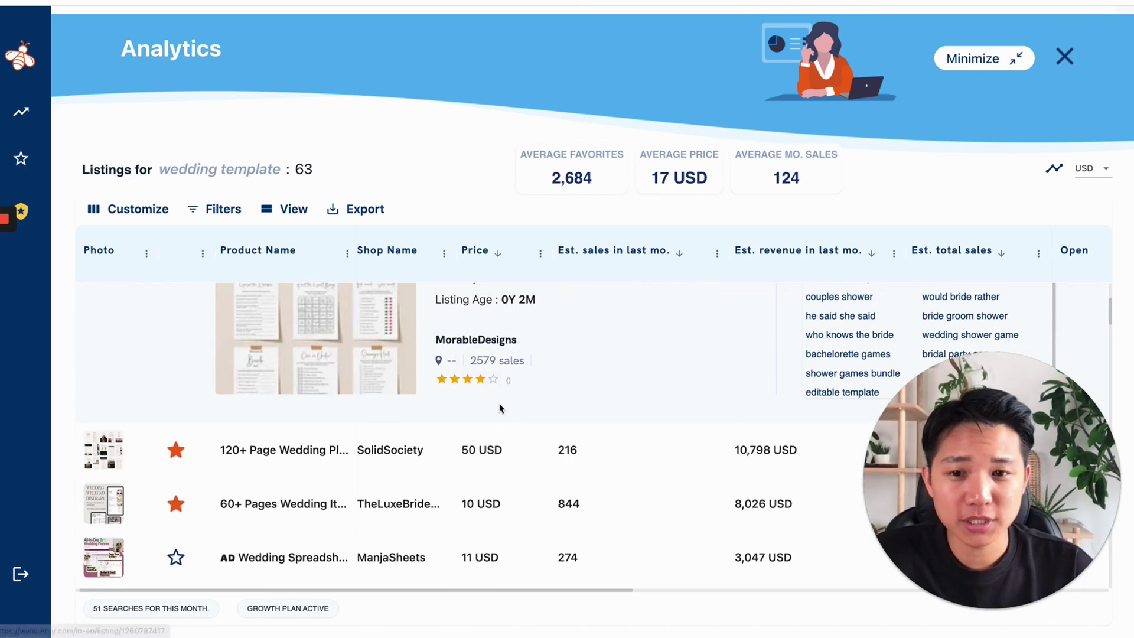
scroll(502, 407, "up", 6)
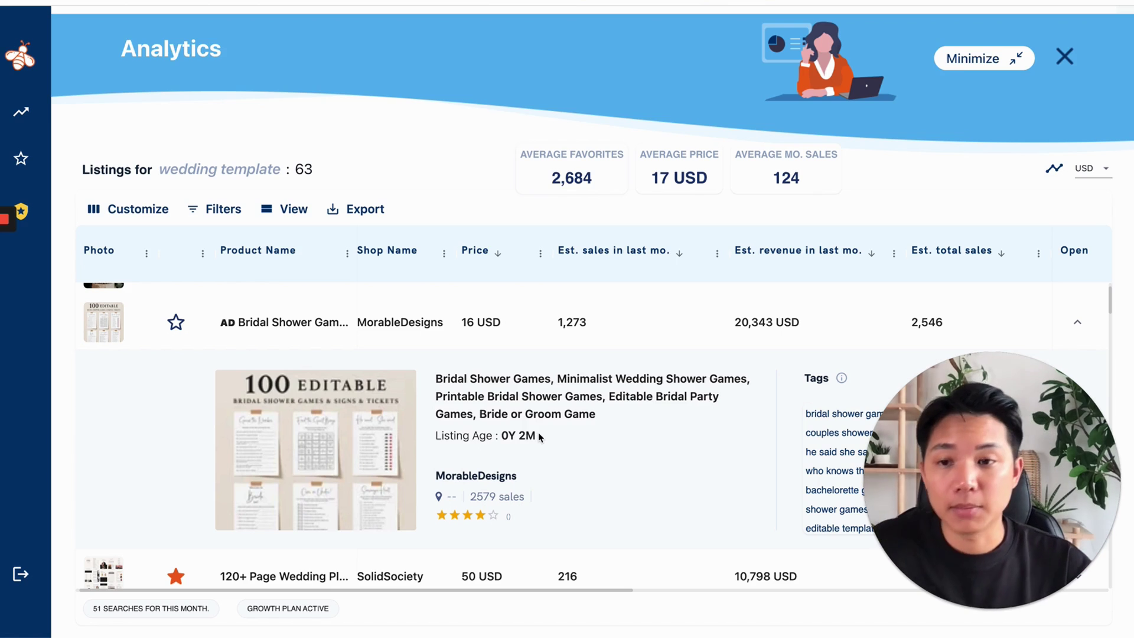
left_click(175, 325)
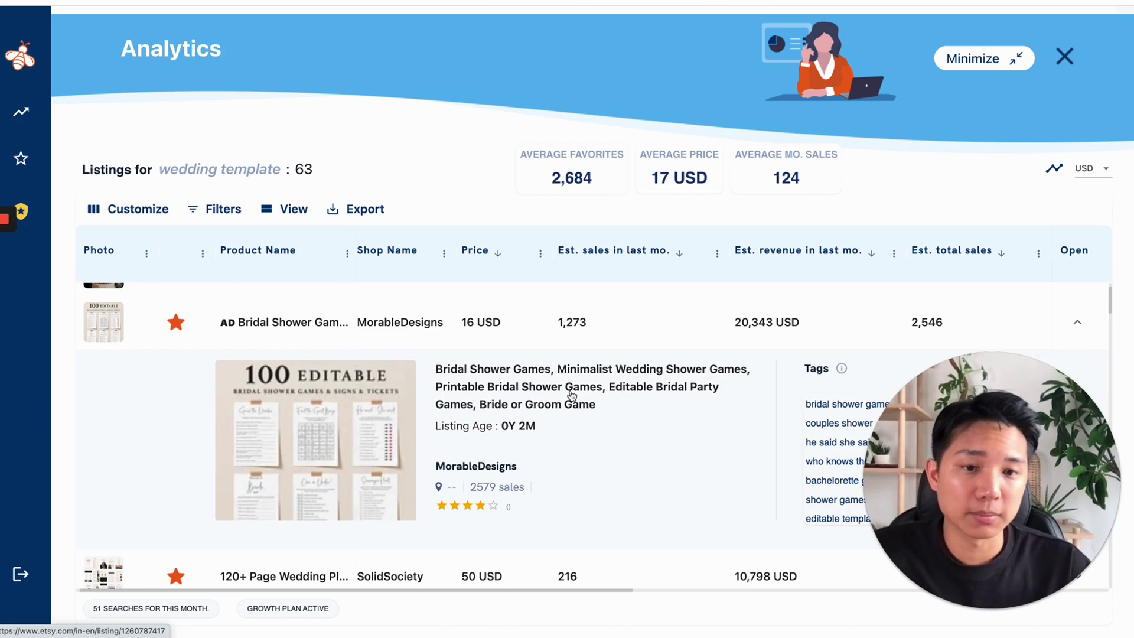
left_click(227, 414)
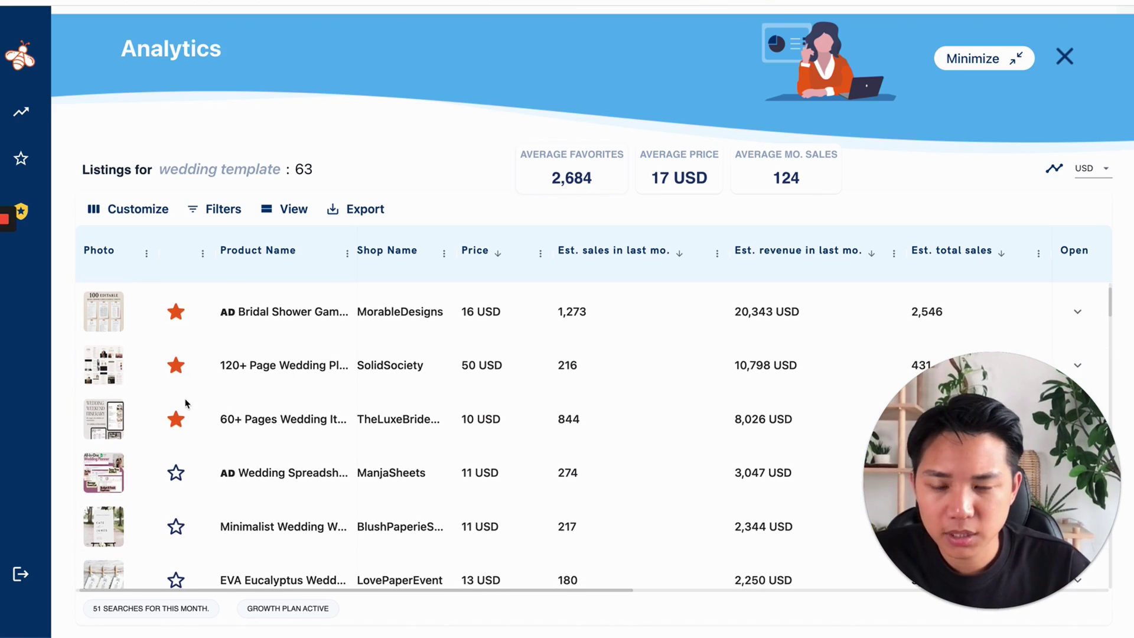
Expand the 120+ Page Wedding Planner listing to examine its listing age, shop details and tags, and collapse it again
scroll(997, 299, "down", 1)
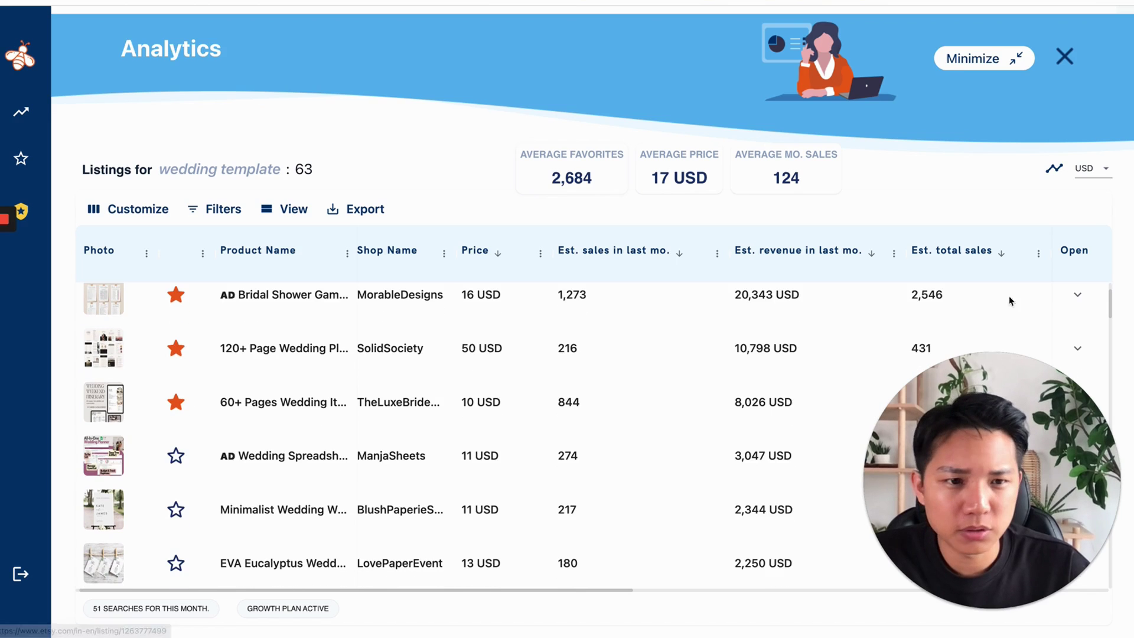
left_click(1077, 348)
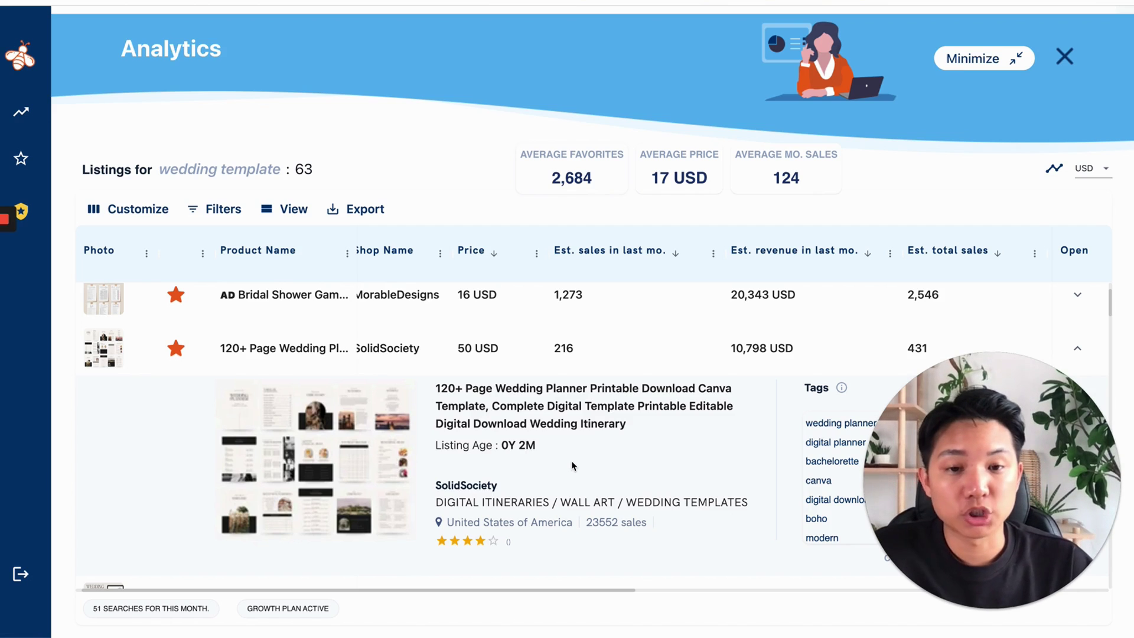
scroll(562, 455, "down", 1)
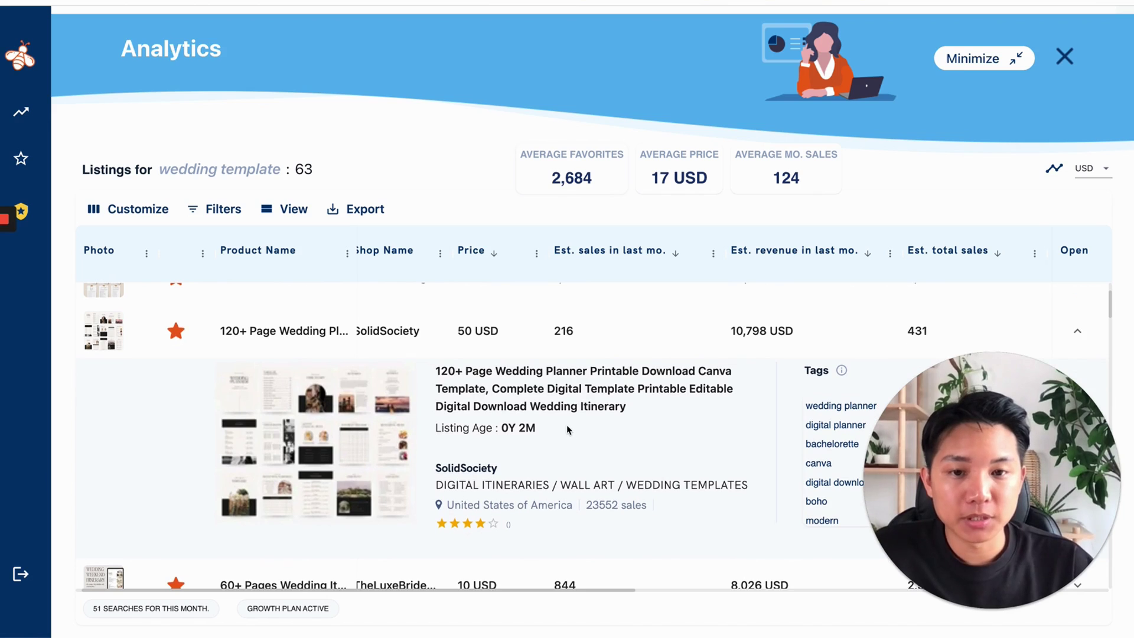
scroll(608, 418, "down", 1)
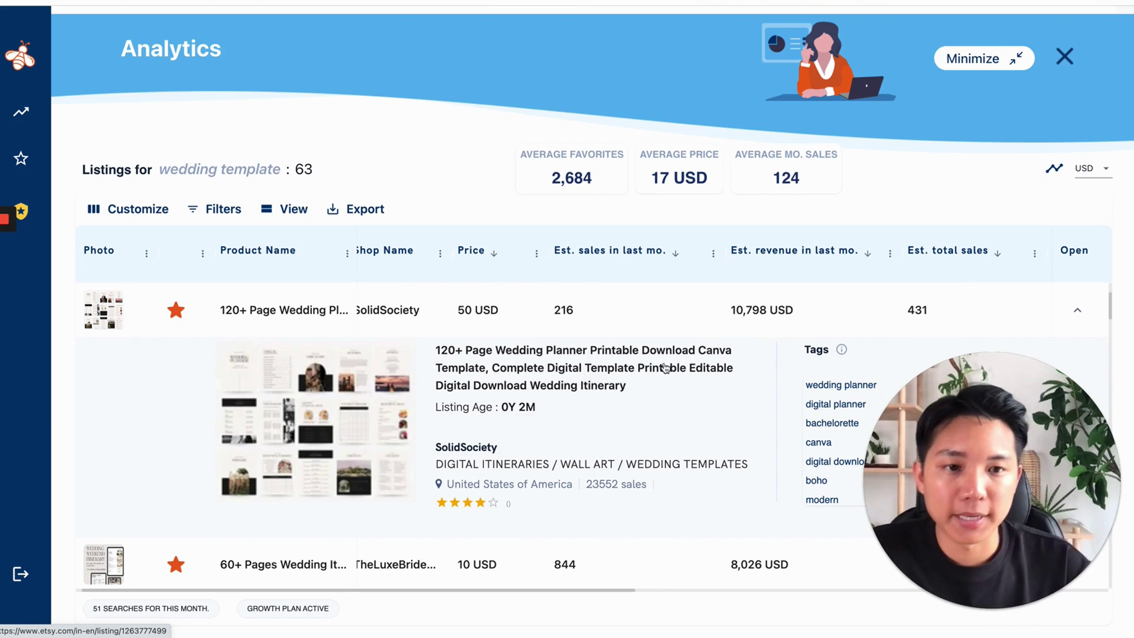
scroll(685, 390, "down", 2)
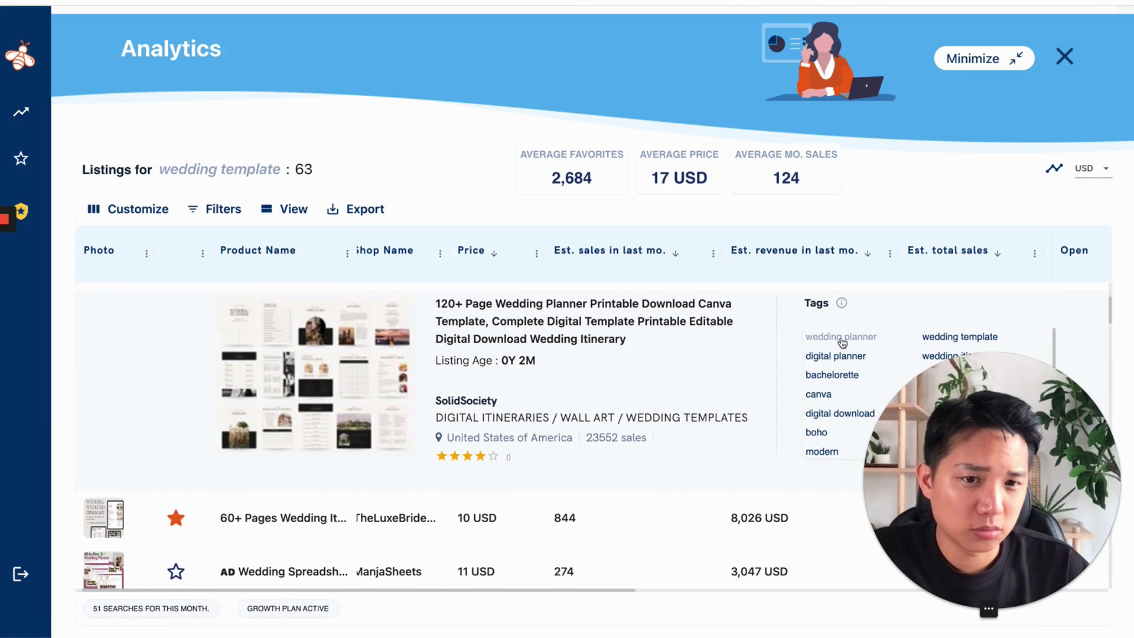
scroll(842, 343, "down", 1)
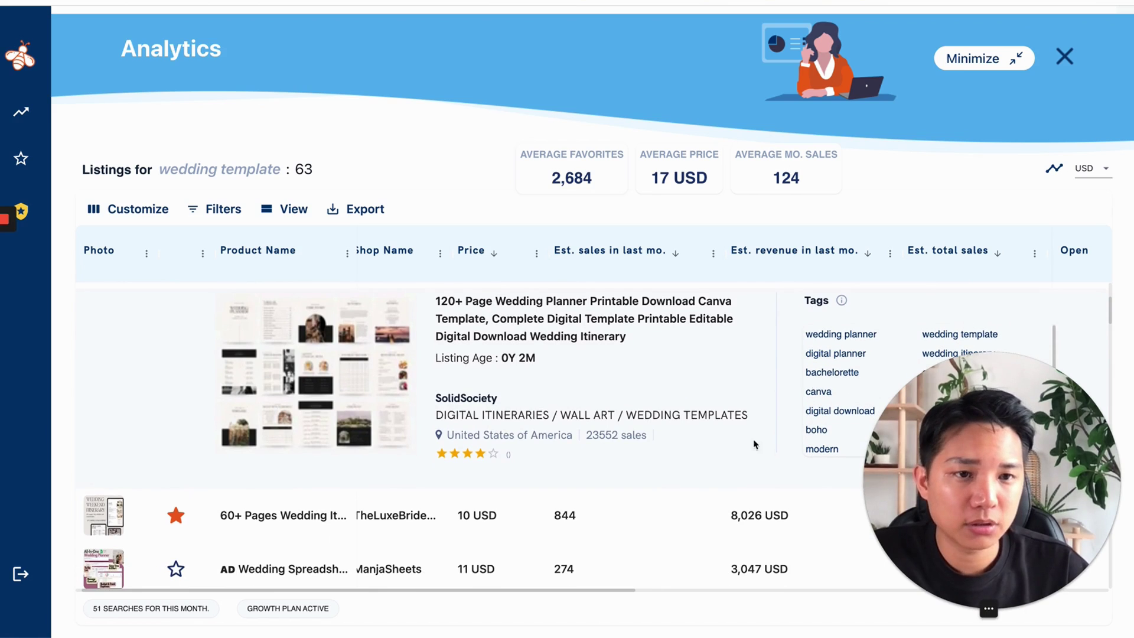
scroll(652, 350, "up", 4)
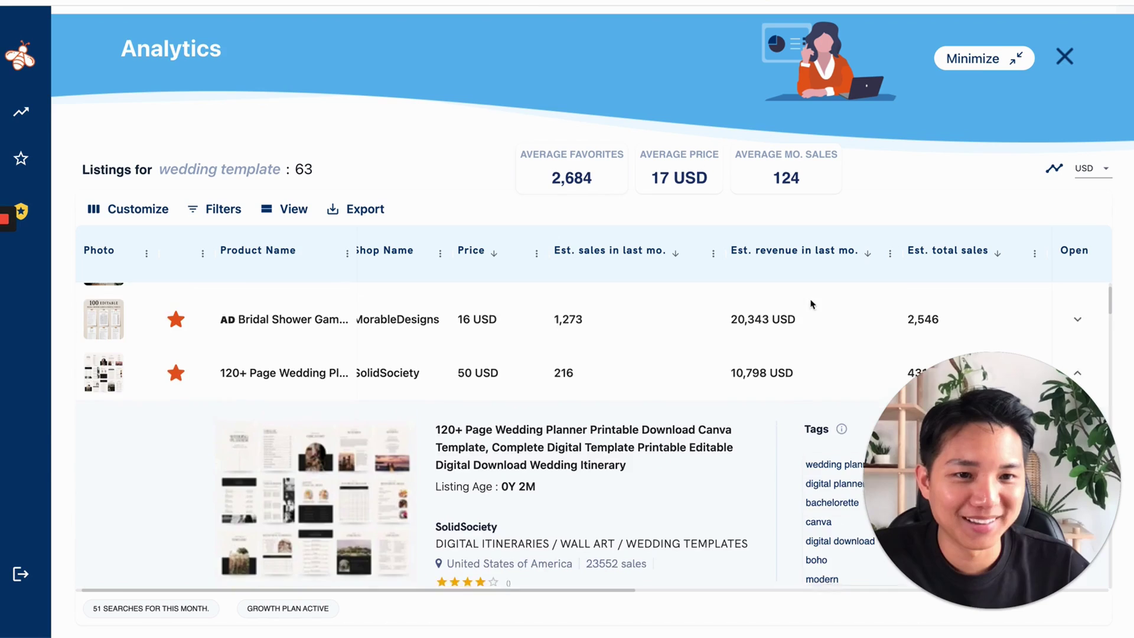
left_click(652, 354)
Expand the 60+ Pages Wedding Itinerary listing to check its product details and tags, and collapse it again
scroll(493, 446, "down", 4)
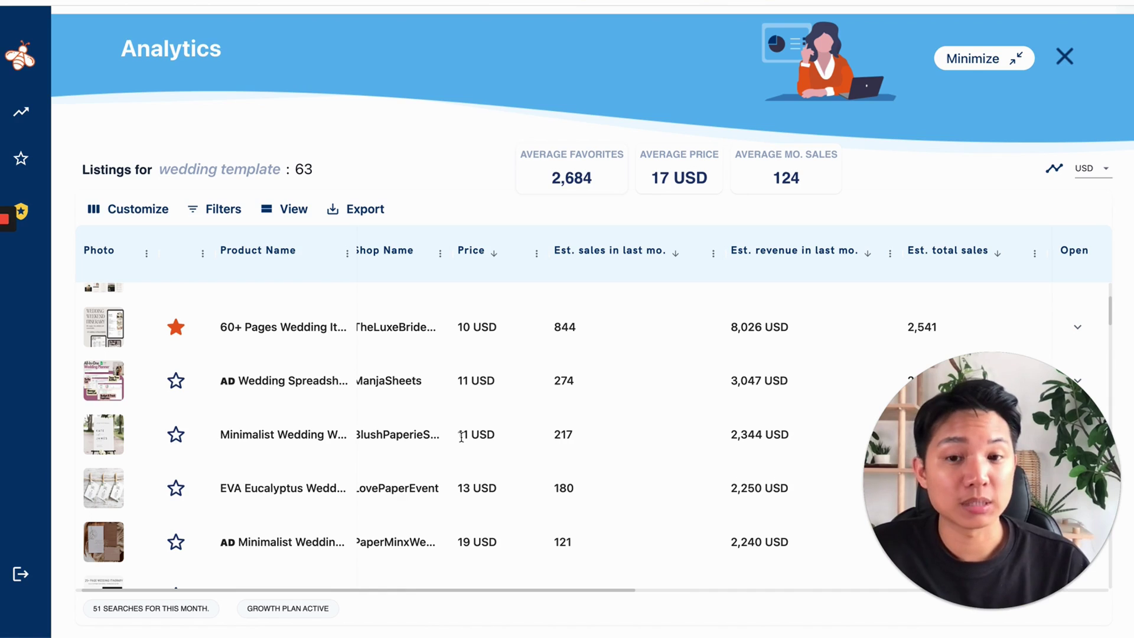
scroll(1080, 353, "up", 1)
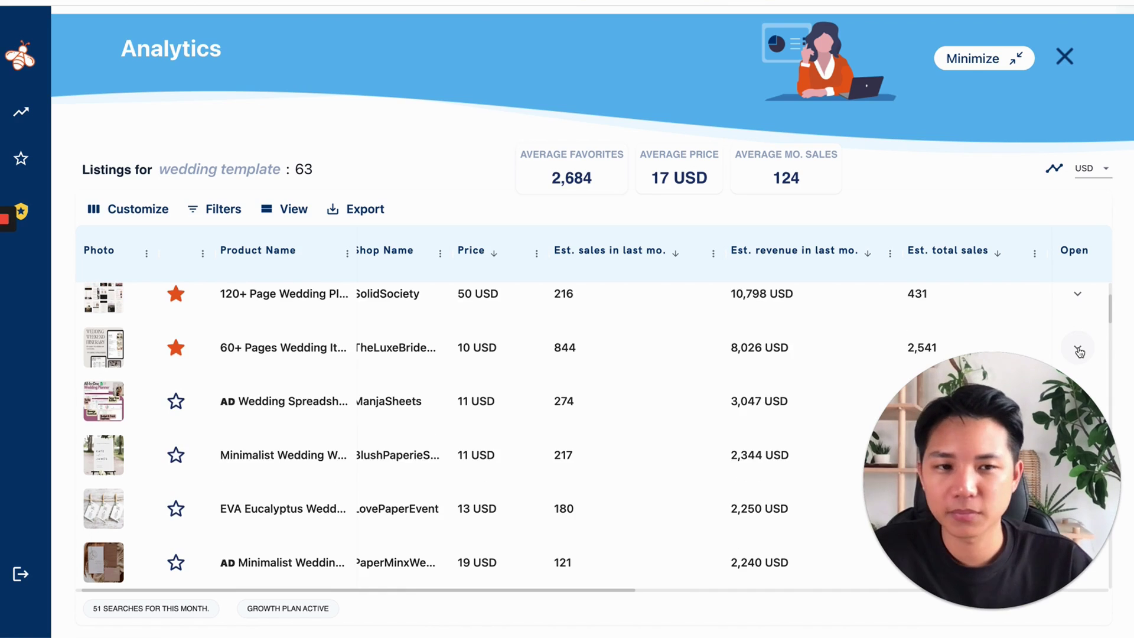
left_click(1079, 350)
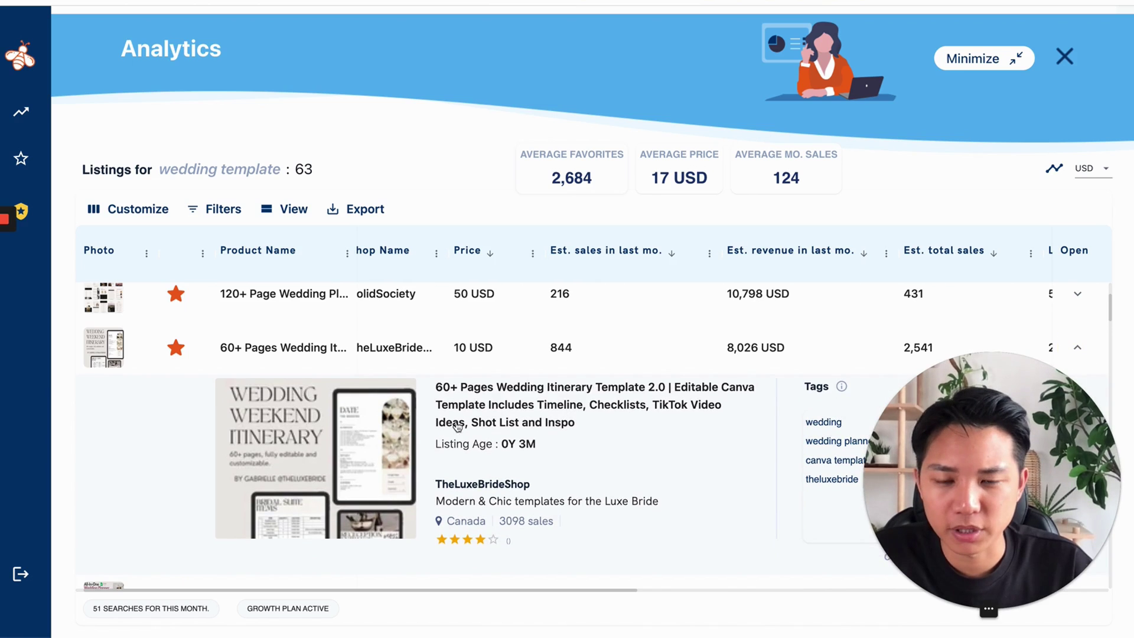
left_click(1079, 348)
Expand the Minimalist Wedding Welcome Sign listing further down the results and add it to the favorites
scroll(387, 418, "down", 1)
scroll(565, 414, "down", 5)
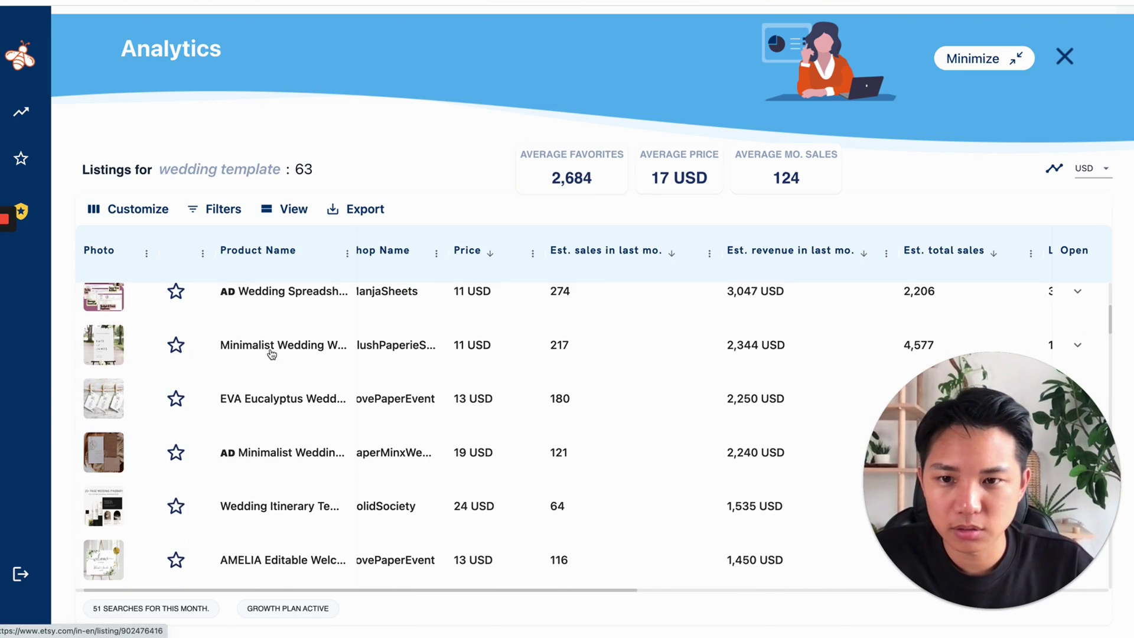
left_click(1077, 345)
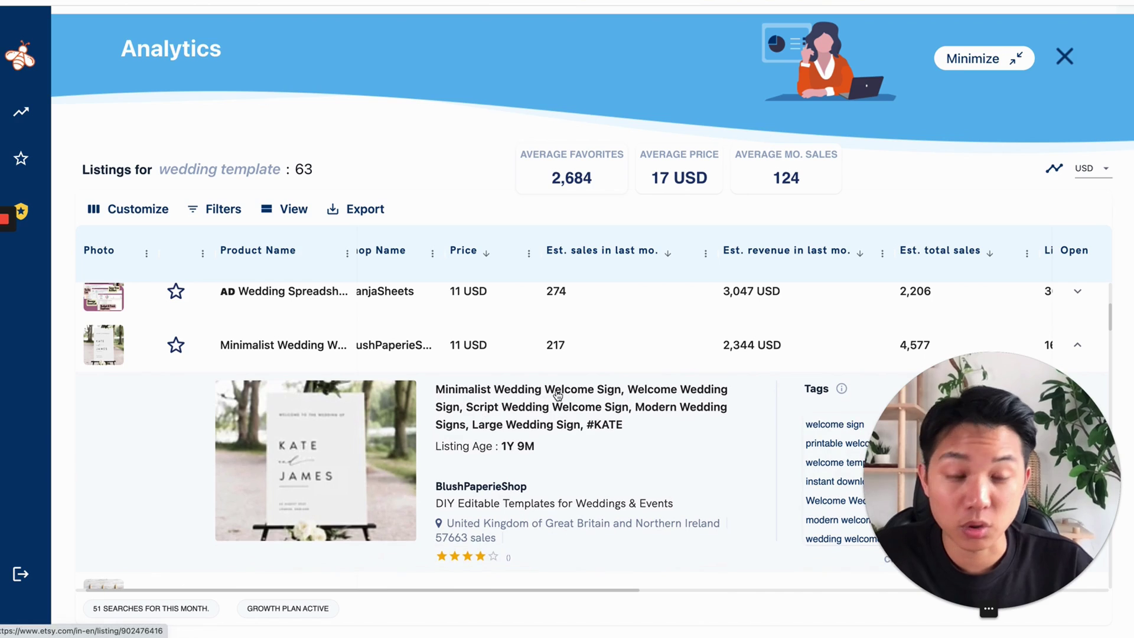
left_click(176, 349)
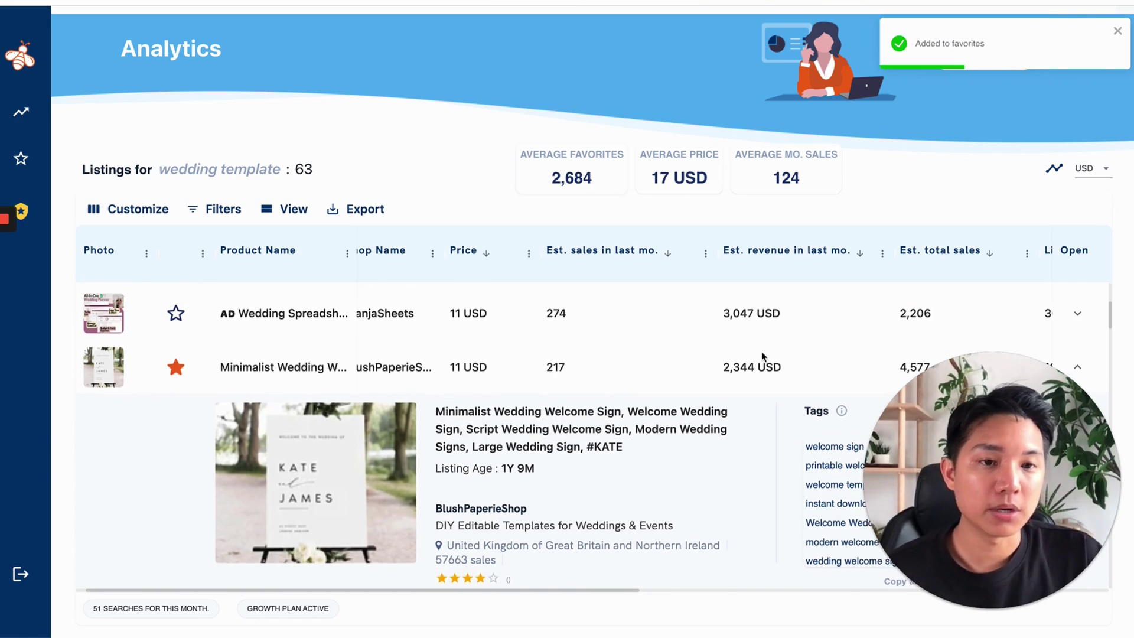
Review the welcome sign listing's sales figures, shop details and tags alongside the neighbouring listings, and open the favorites list
scroll(758, 350, "up", 3)
scroll(733, 508, "down", 2)
scroll(731, 425, "down", 1)
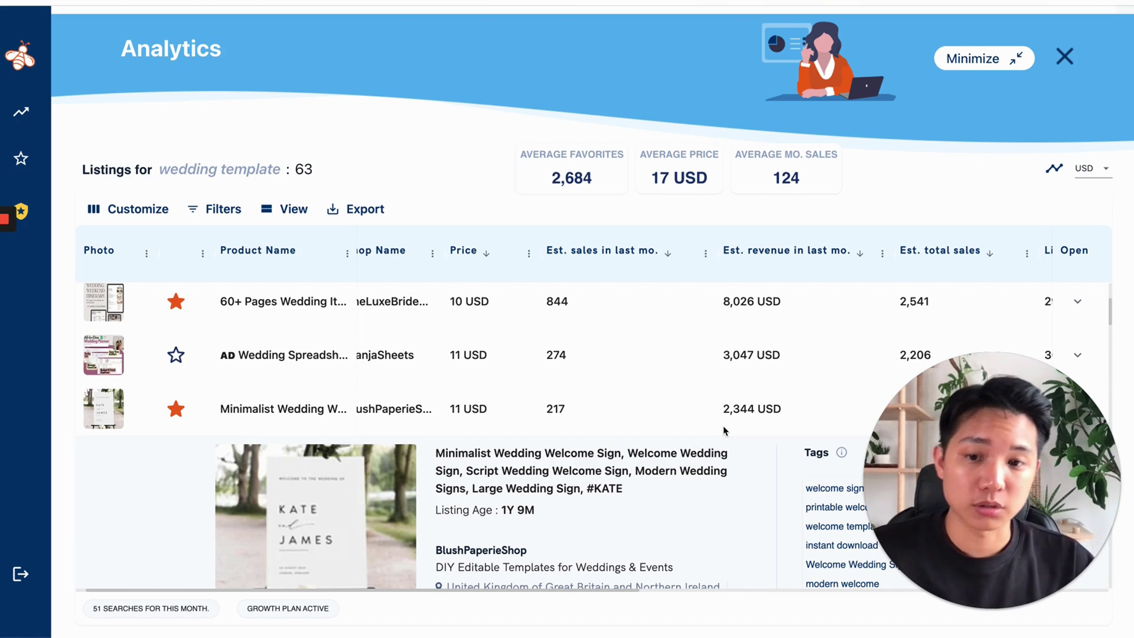
scroll(712, 423, "down", 1)
scroll(717, 413, "down", 1)
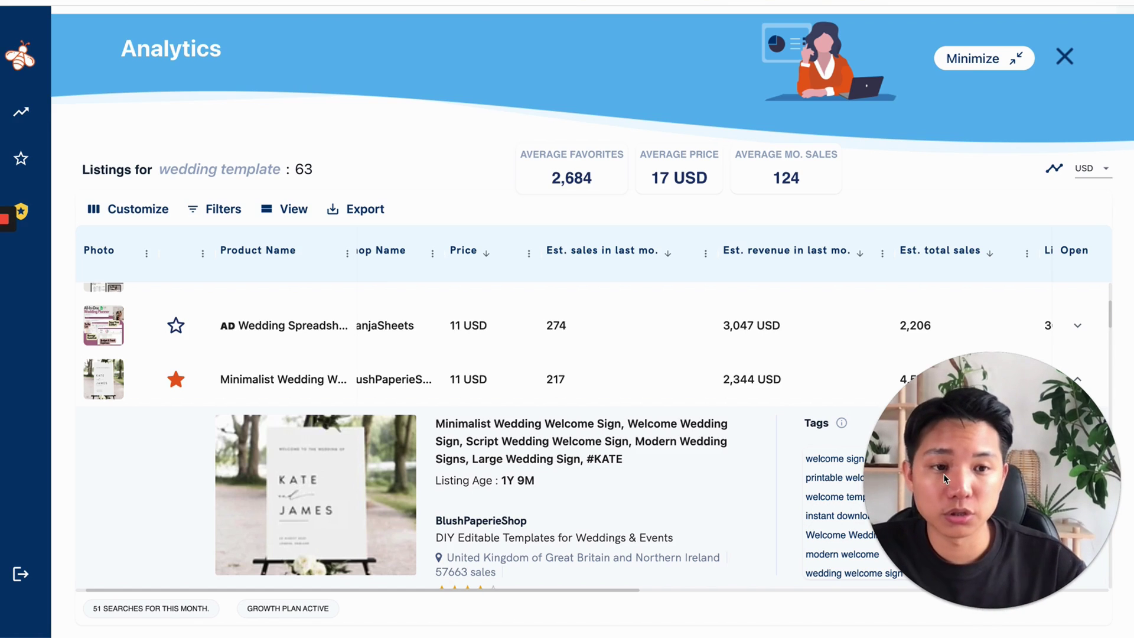
scroll(594, 326, "down", 3)
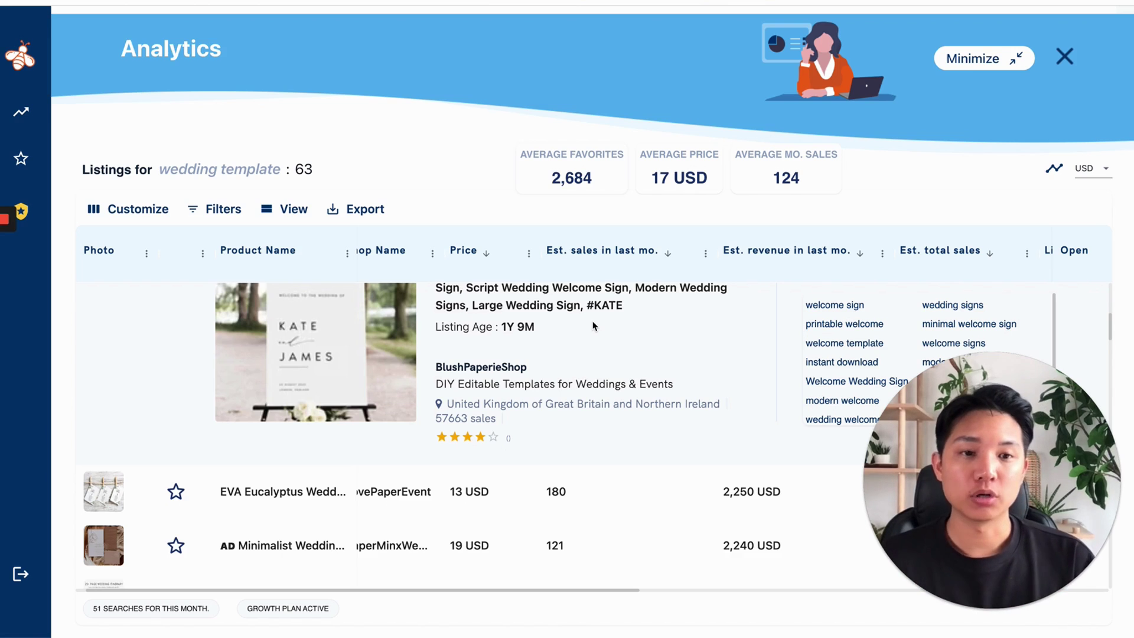
scroll(493, 422, "up", 1)
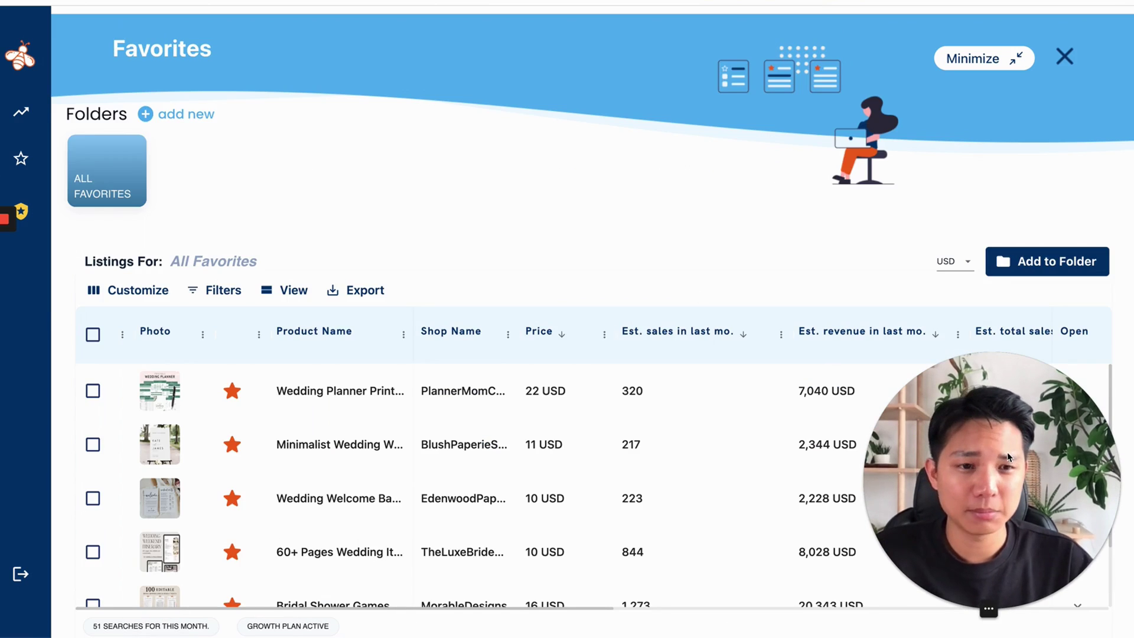
Expand the Wedding Planner Printable favorite to read its tags, and collapse it again
left_click_drag(1009, 457, 628, 208)
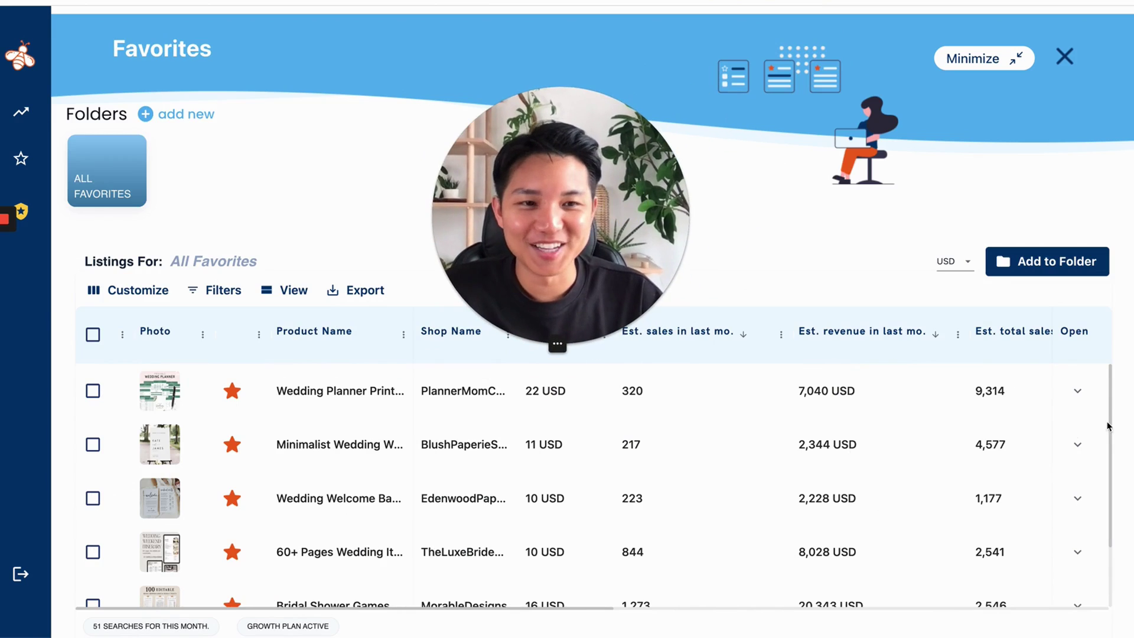
left_click(1079, 393)
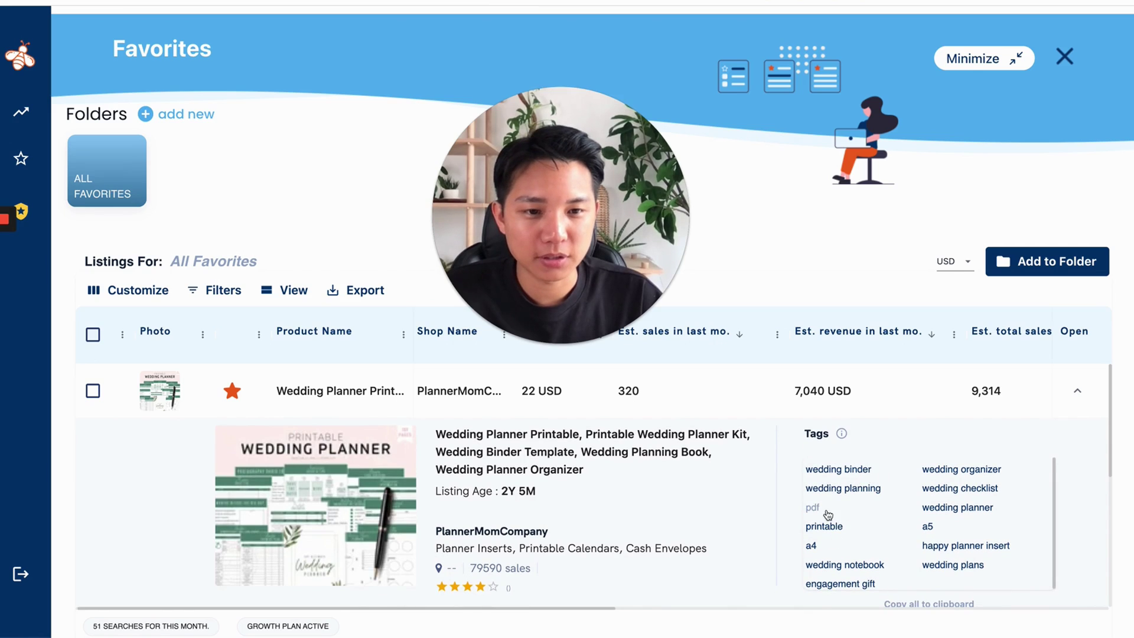
scroll(859, 497, "down", 1)
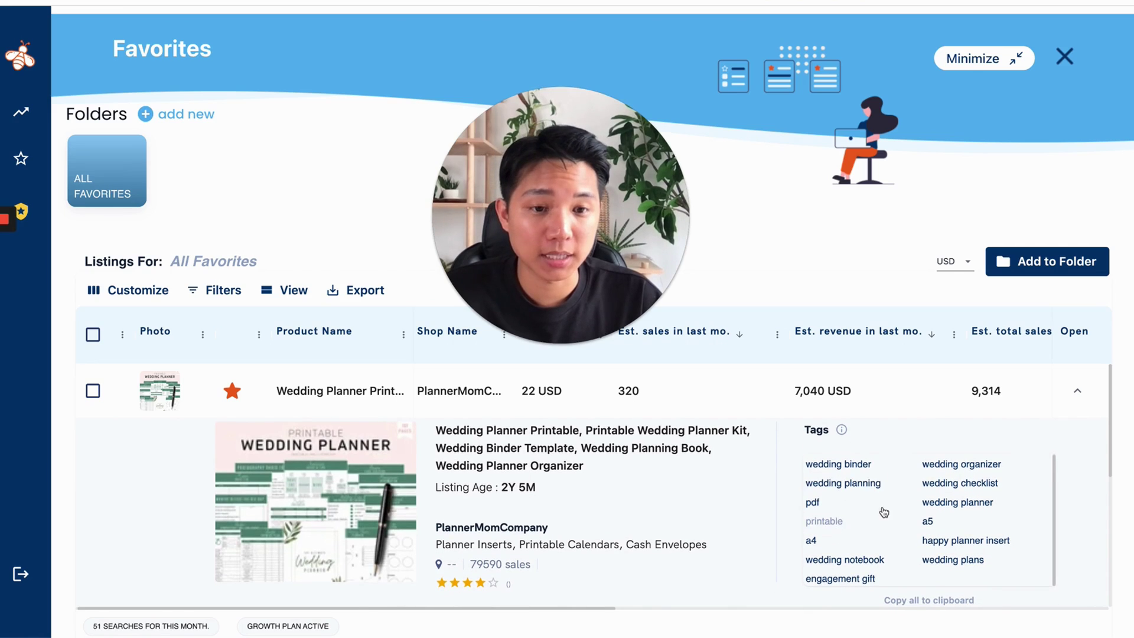
scroll(833, 525, "down", 1)
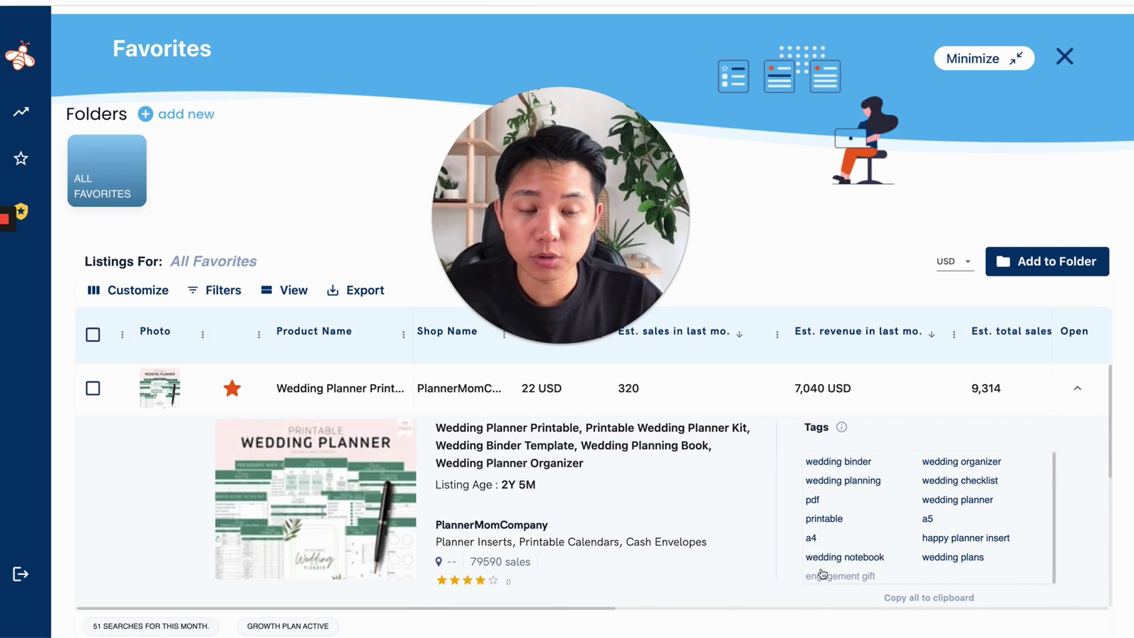
left_click(1077, 388)
Expand the Minimalist Wedding Welcome Sign favorite to read its tags, and collapse it again
left_click(1075, 442)
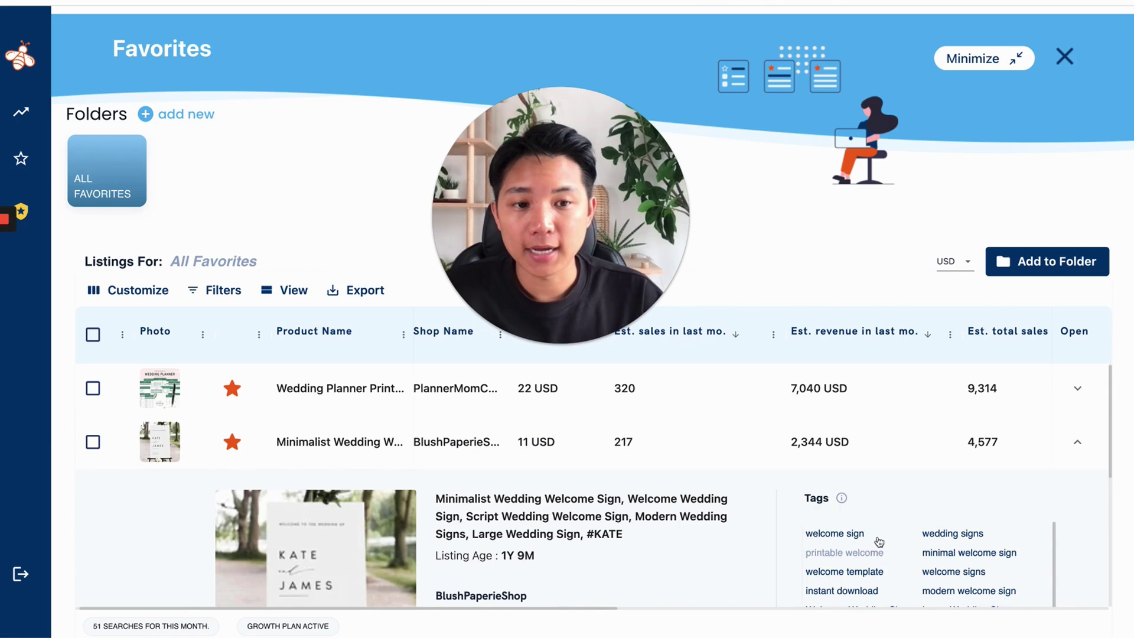
scroll(875, 567, "down", 2)
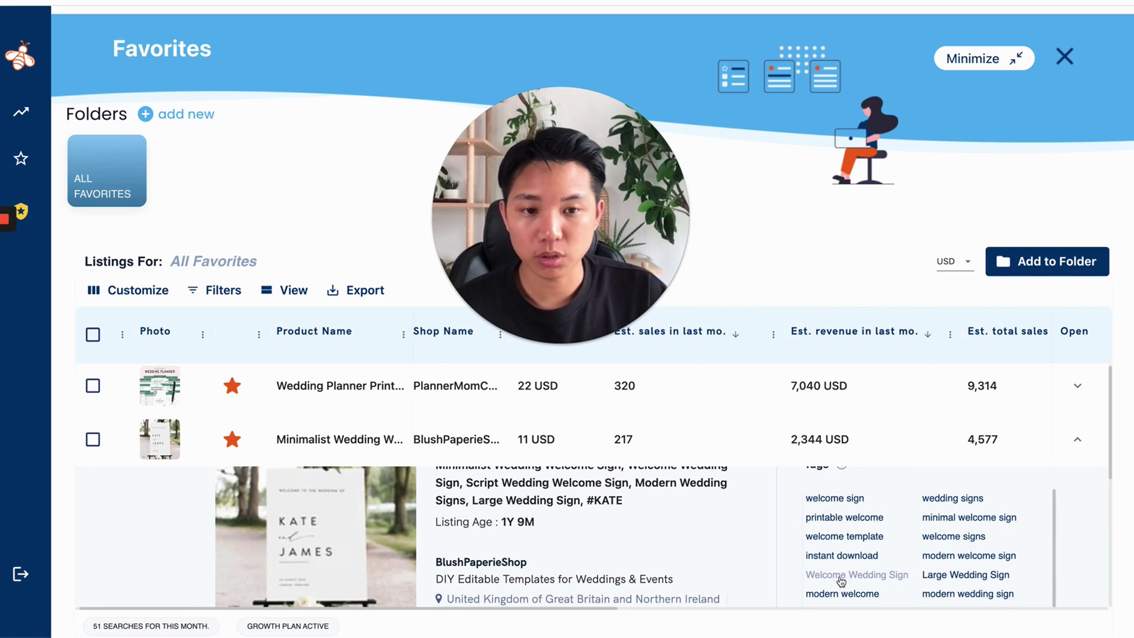
left_click(1077, 440)
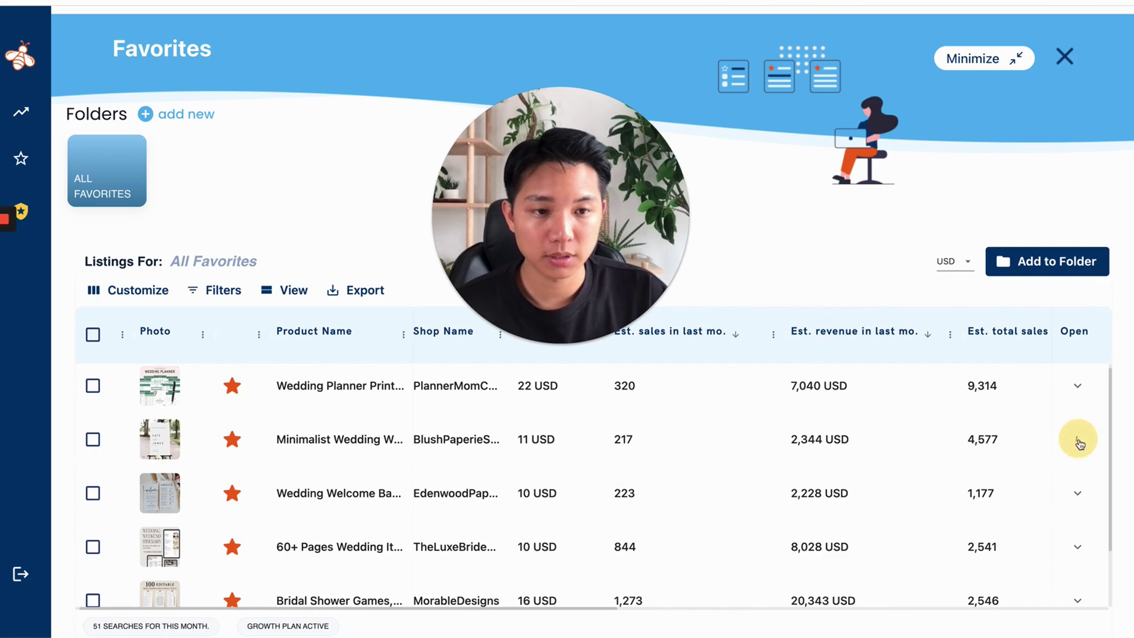
Expand the Wedding Welcome Bag Note & Timeline favorite and review its product details and tags
left_click(1078, 493)
scroll(1120, 525, "down", 2)
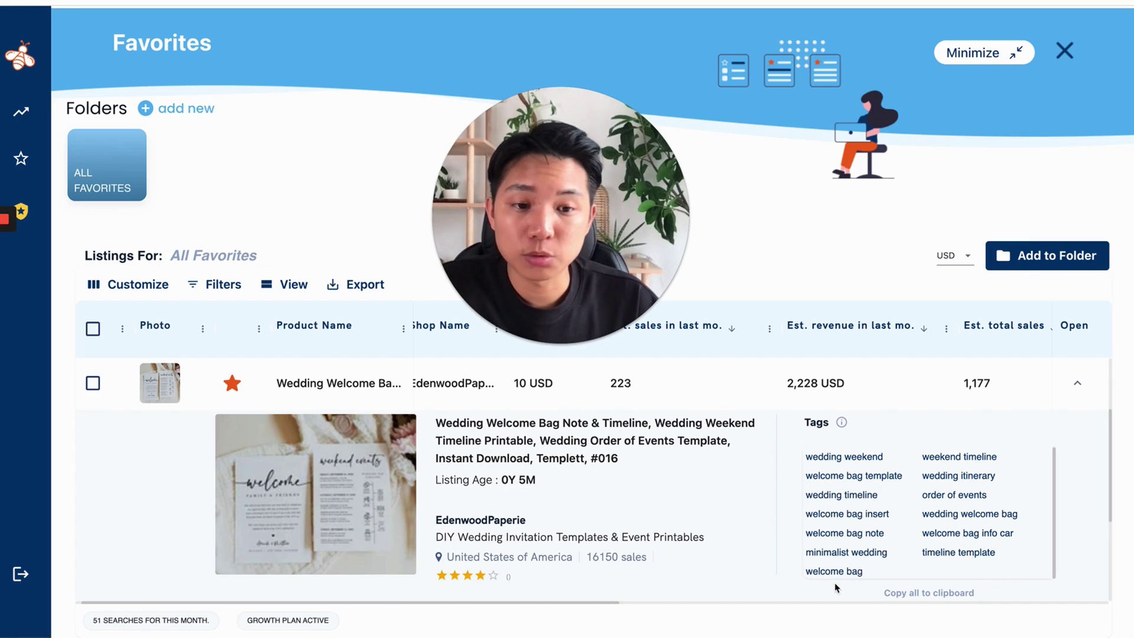
left_click(1078, 389)
left_click(1078, 415)
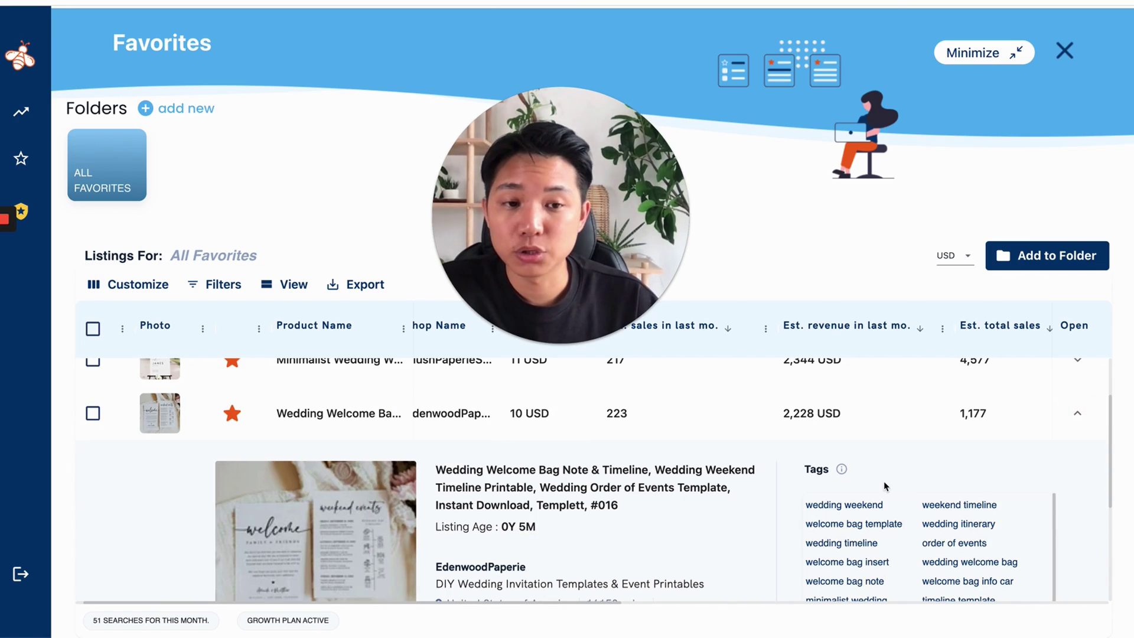
scroll(1053, 492, "down", 3)
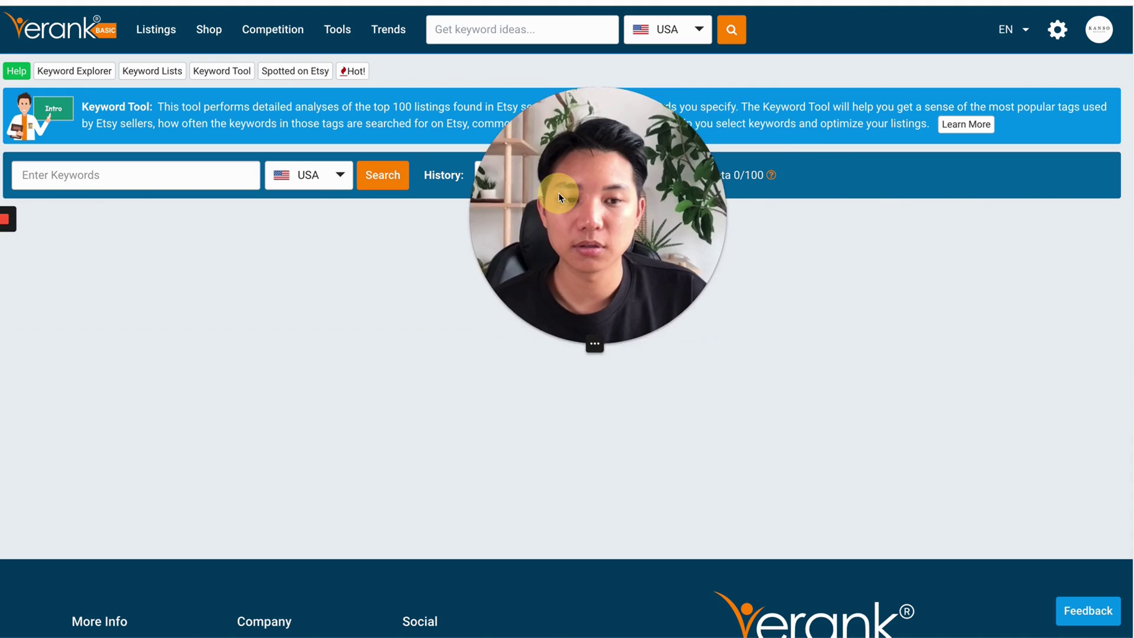
Analyze the keyword "wedding" for the USA in the Keyword Tool
left_click_drag(559, 197, 945, 452)
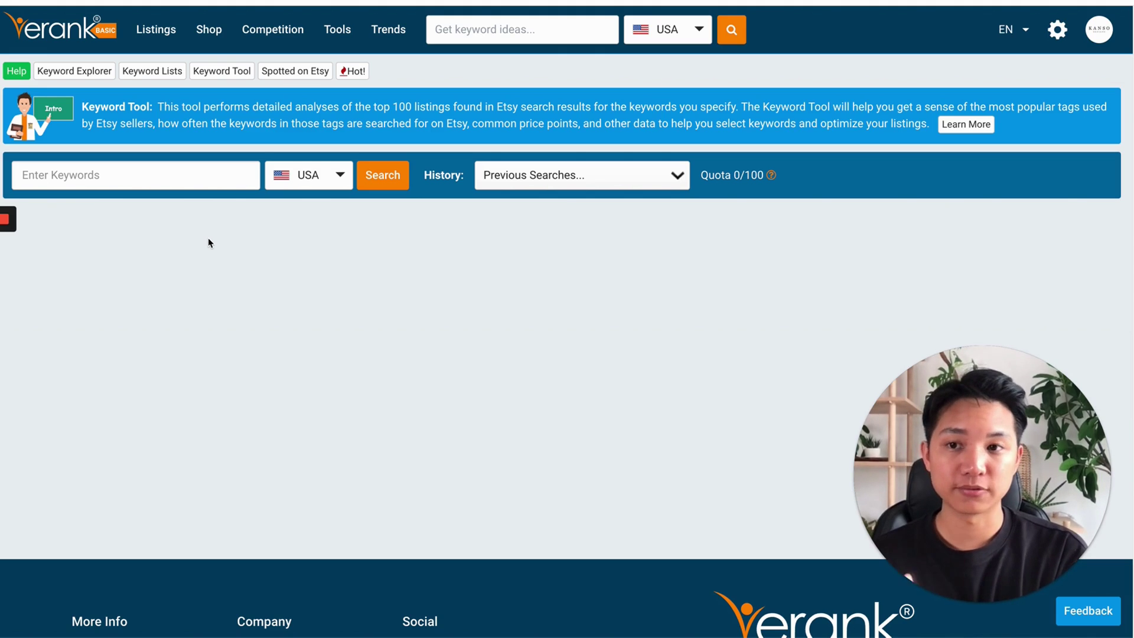
left_click(158, 175)
left_click(96, 278)
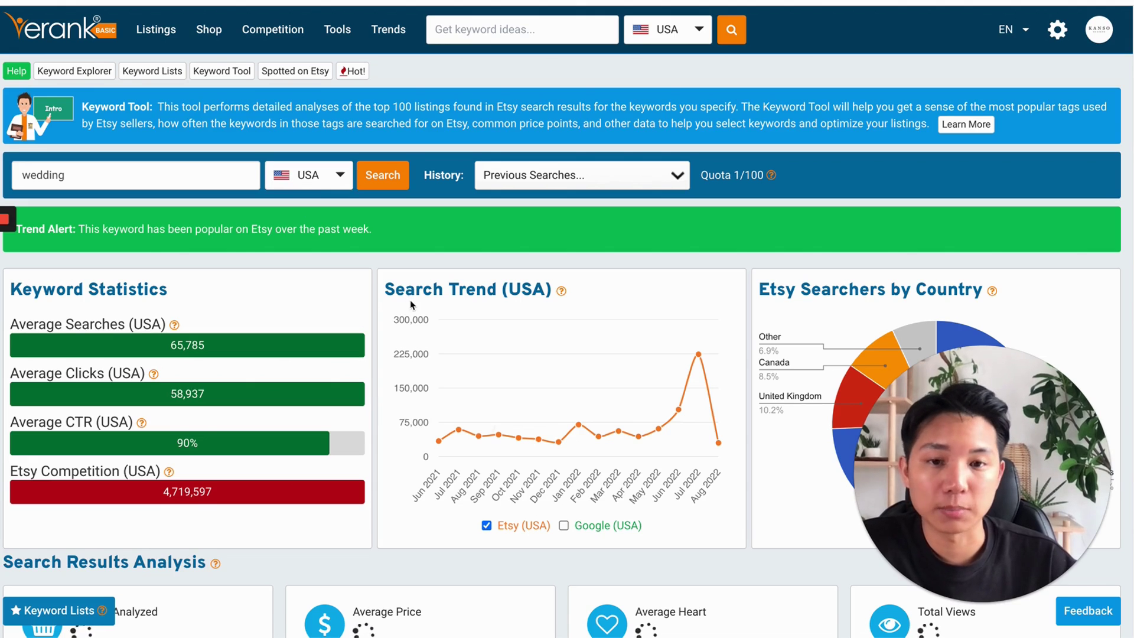
Examine the keyword statistics, monthly Etsy search trend and searcher countries for "wedding"
scroll(302, 317, "down", 5)
scroll(302, 317, "up", 2)
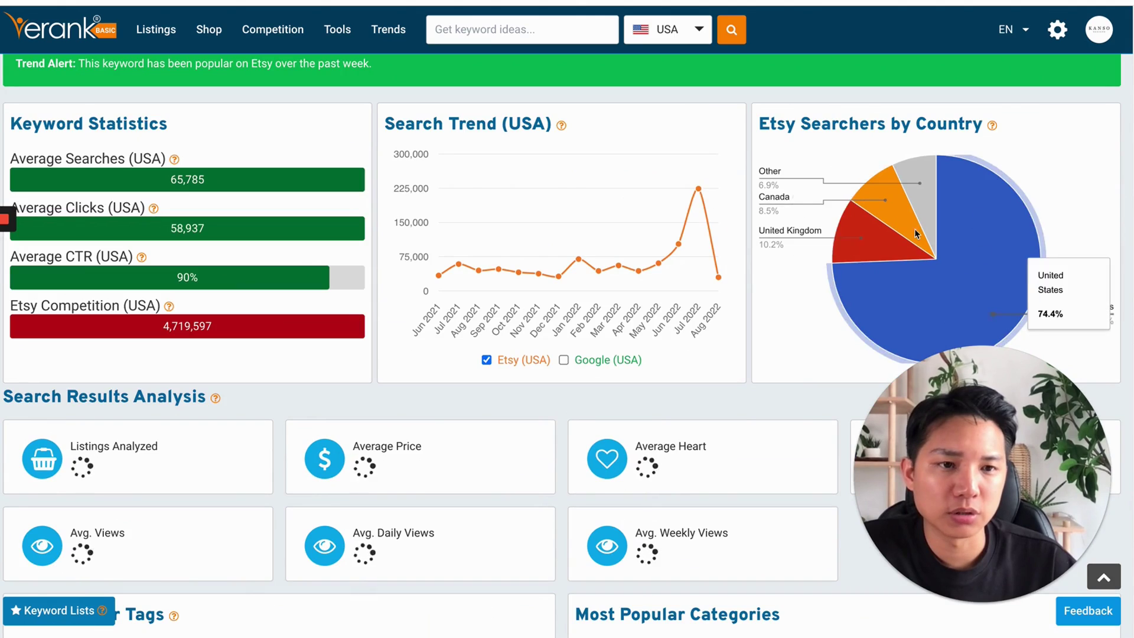
mouse_move(699, 193)
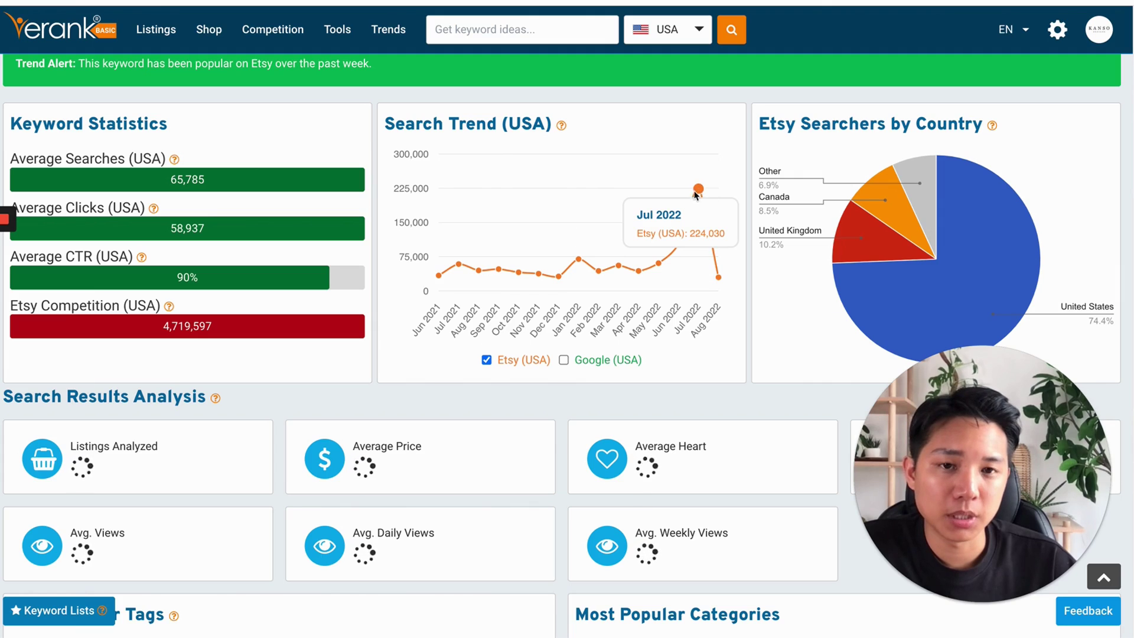
mouse_move(690, 251)
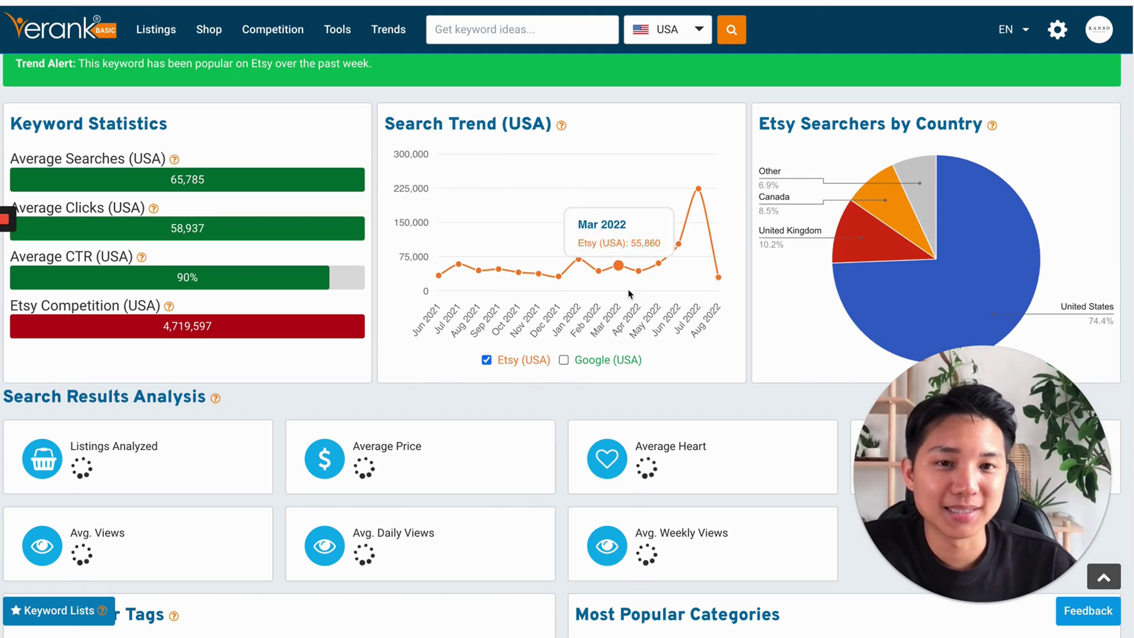
mouse_move(691, 286)
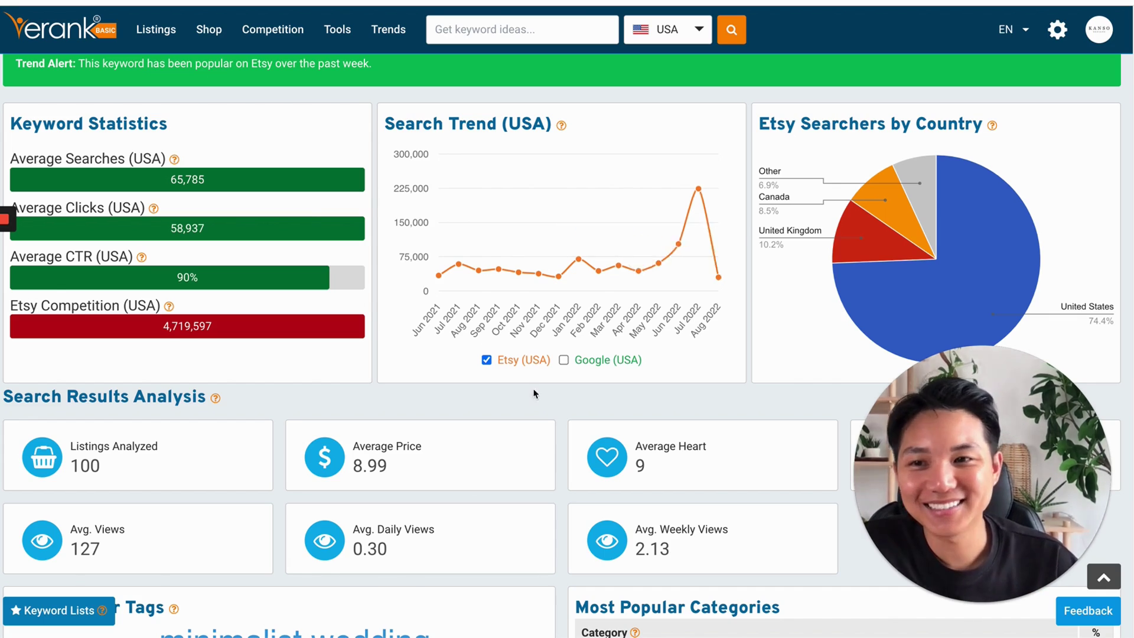
Compare average searches, clicks and Etsy competition of the most frequent "wedding" keyword ideas, down to "wedding timeline"
scroll(540, 393, "down", 15)
scroll(540, 393, "down", 3)
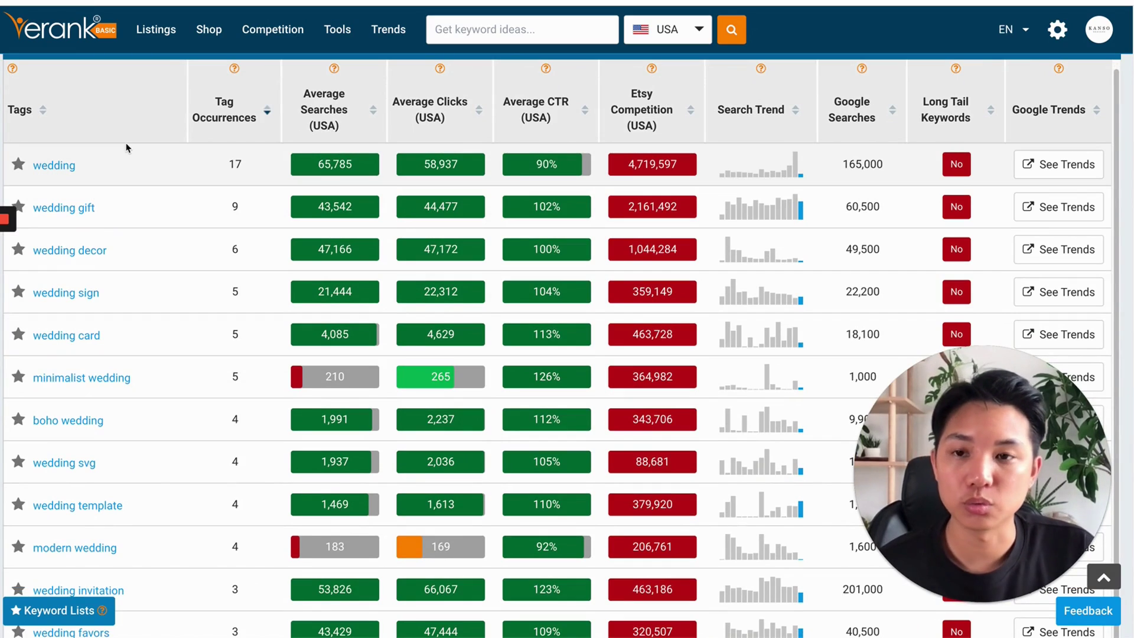
scroll(23, 127, "up", 1)
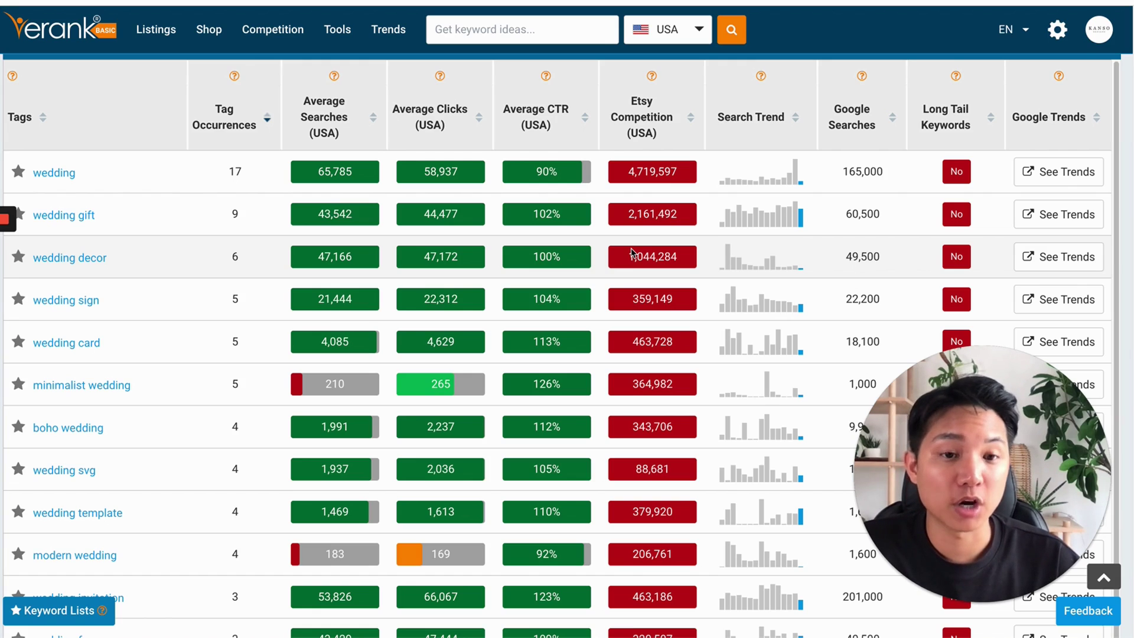
scroll(489, 387, "down", 2)
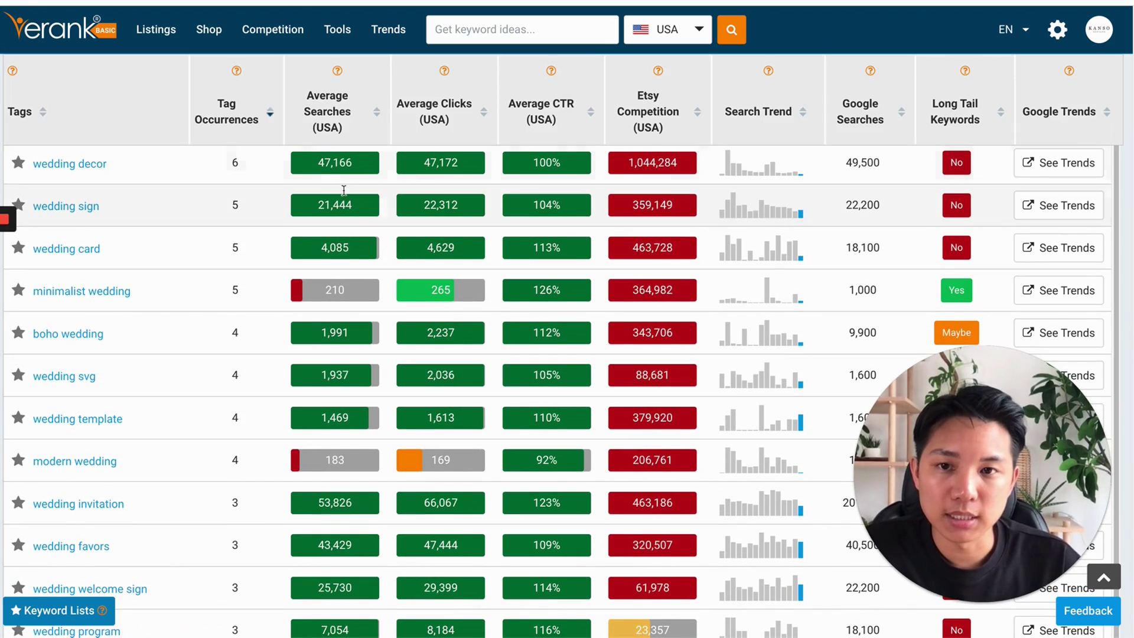
scroll(578, 299, "down", 3)
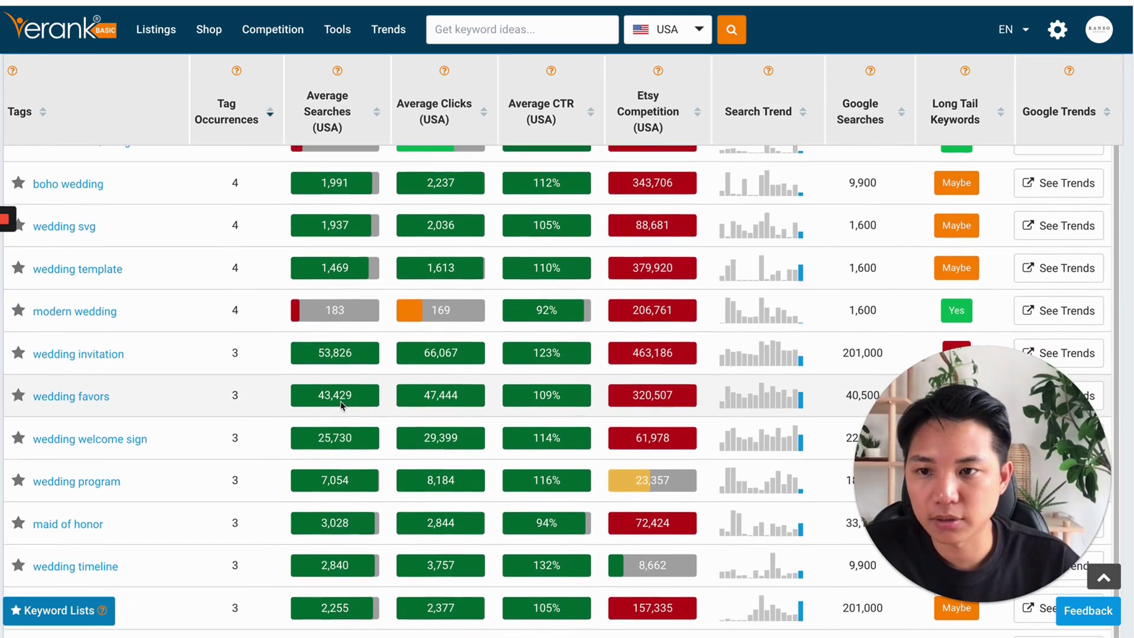
scroll(664, 264, "up", 2)
scroll(355, 295, "down", 1)
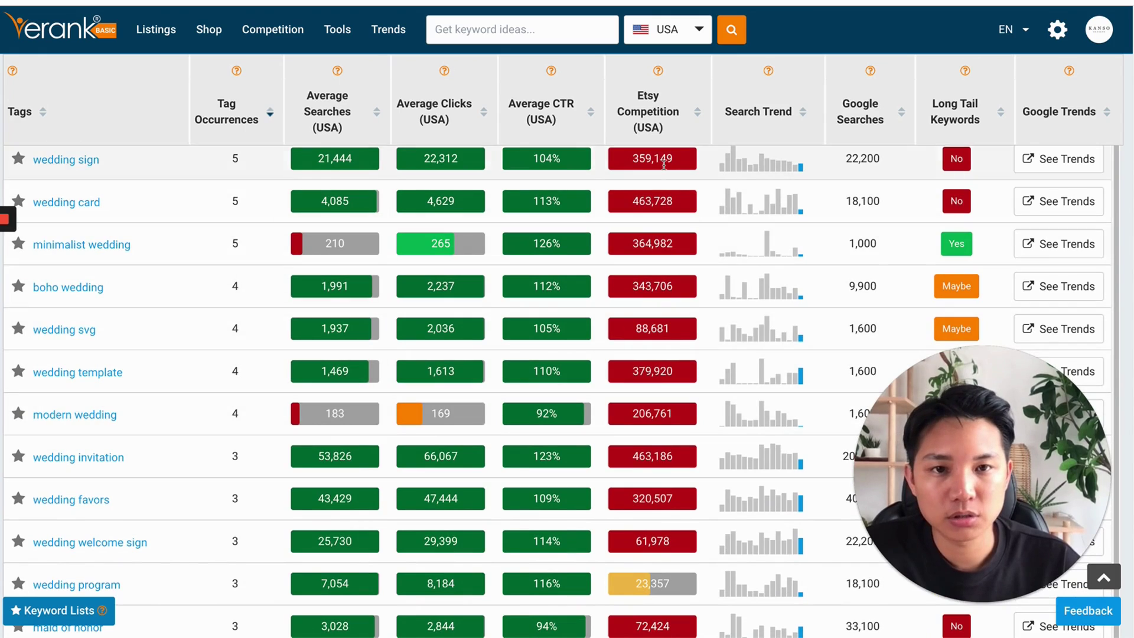
scroll(370, 388, "down", 3)
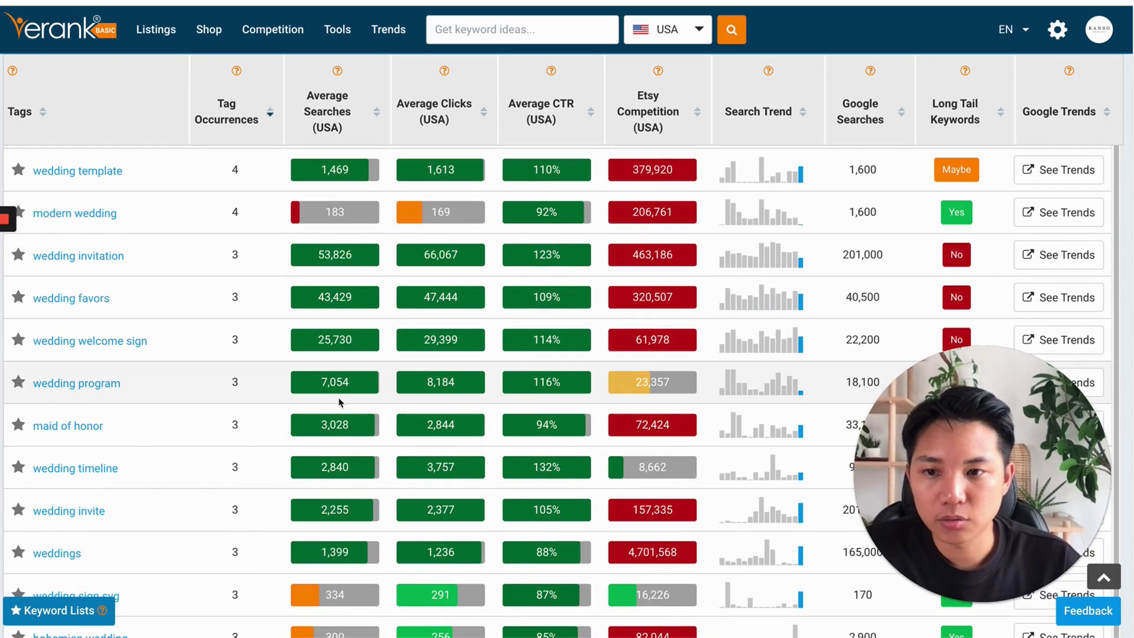
scroll(620, 382, "down", 2)
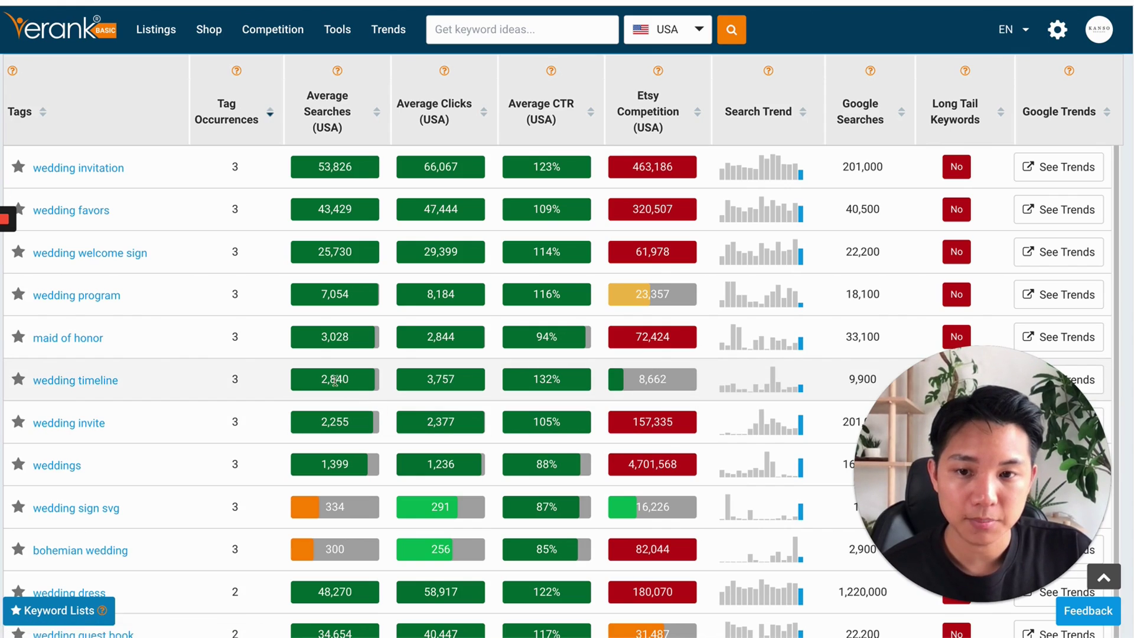
scroll(333, 381, "down", 1)
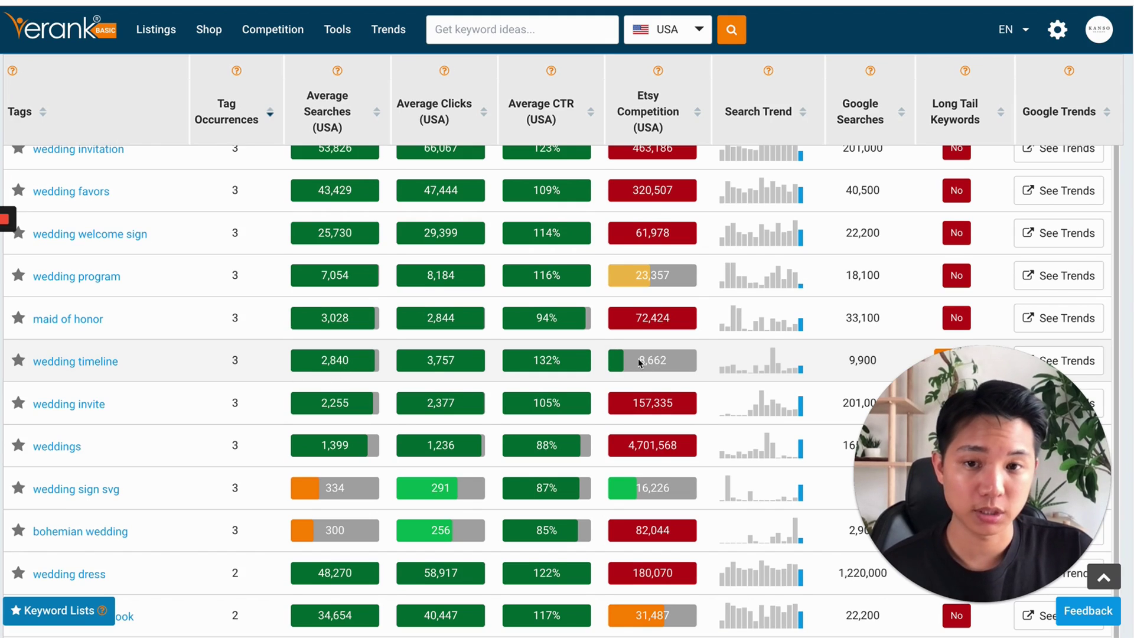
scroll(414, 384, "down", 1)
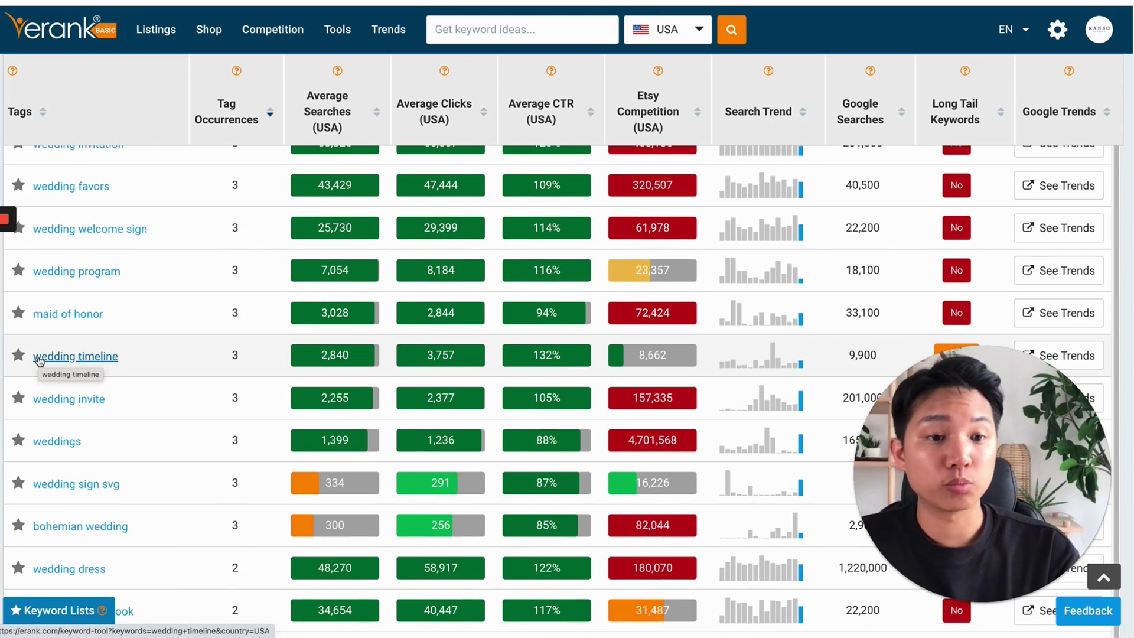
Examine the search volume, competition and search trend of "wedding guest book" against the neighbouring keyword ideas
scroll(423, 304, "down", 5)
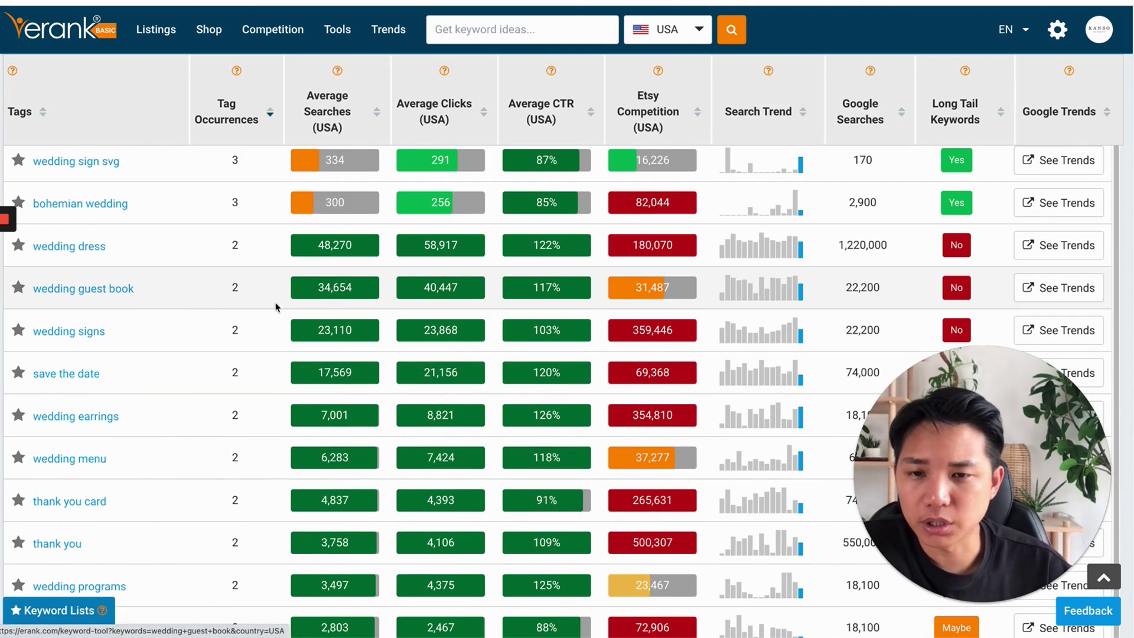
mouse_move(316, 290)
left_mouse_down()
mouse_move(352, 285)
mouse_move(317, 295)
left_mouse_up()
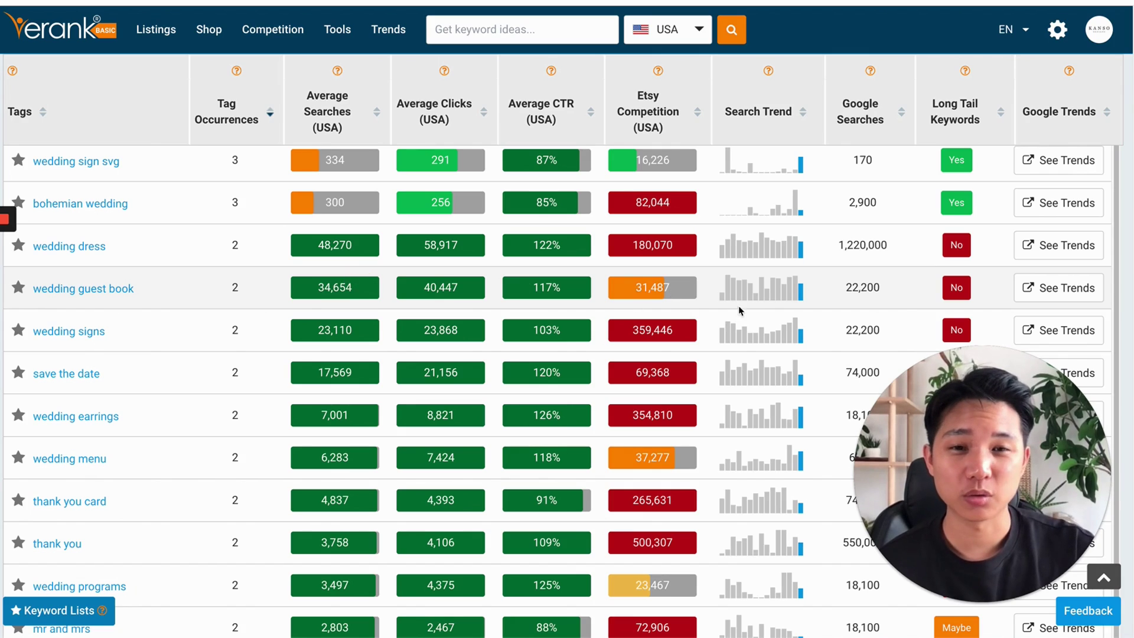
scroll(638, 282, "up", 1)
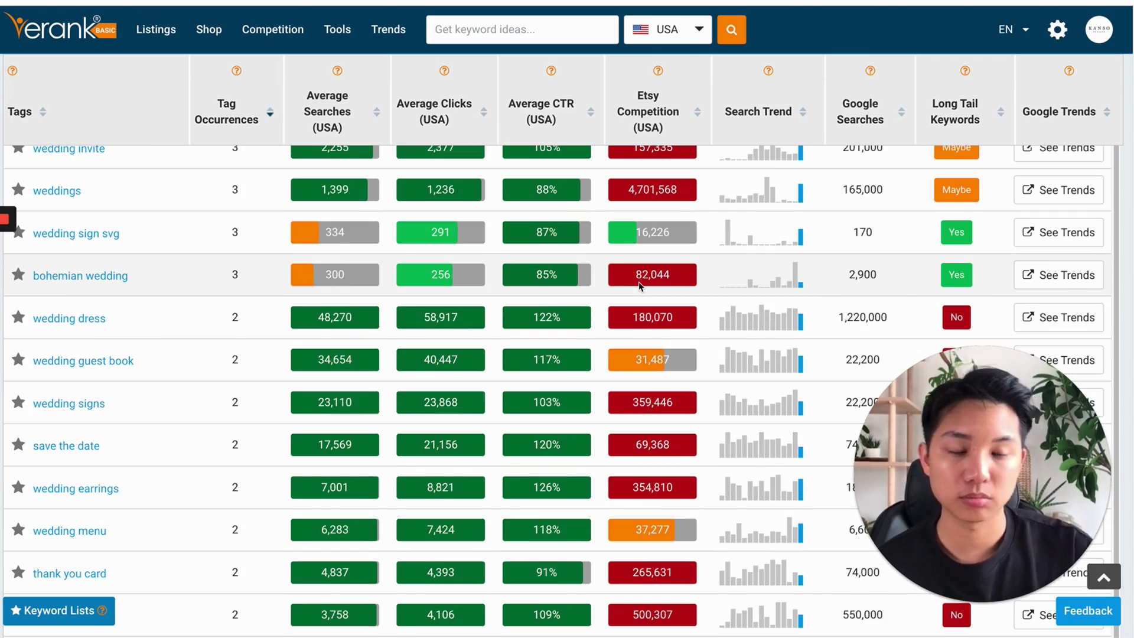
scroll(614, 313, "up", 2)
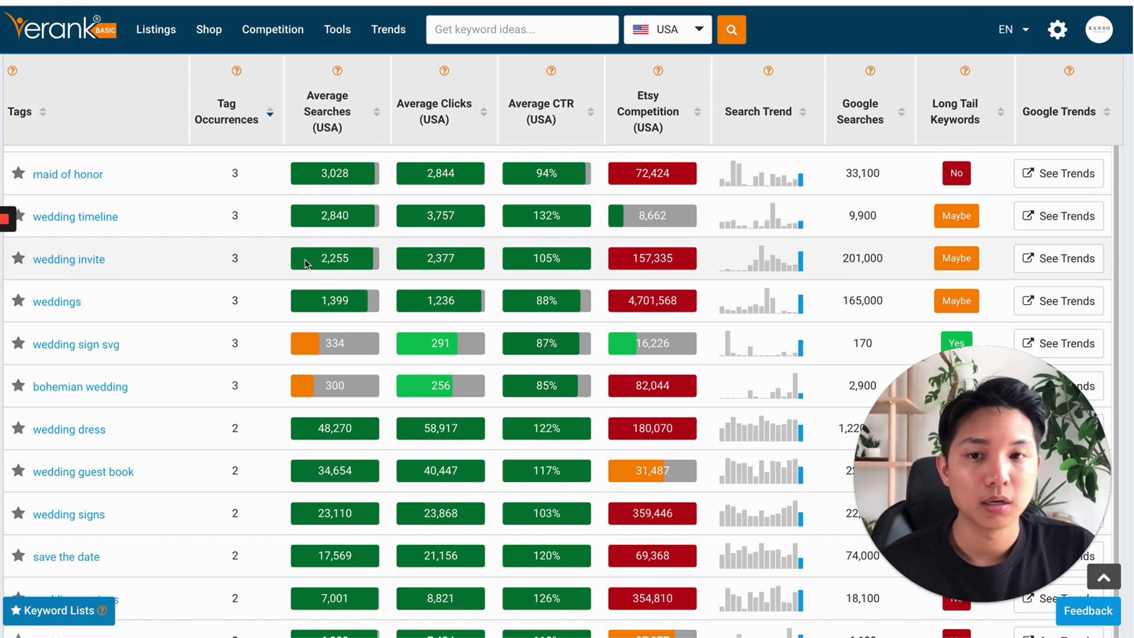
scroll(587, 264, "down", 1)
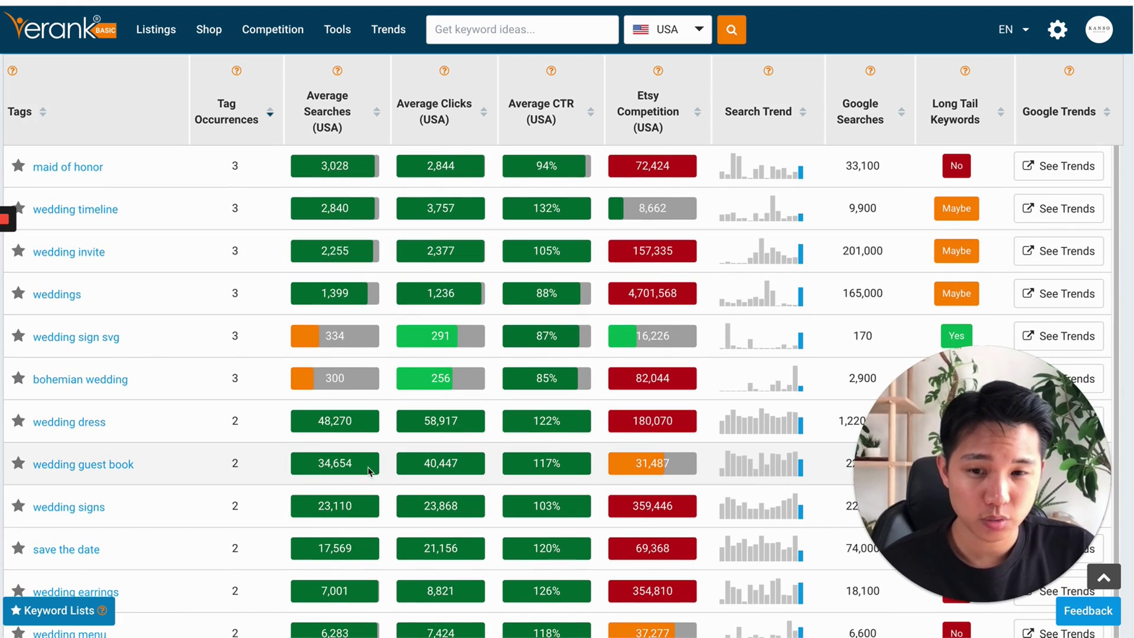
scroll(347, 490, "down", 2)
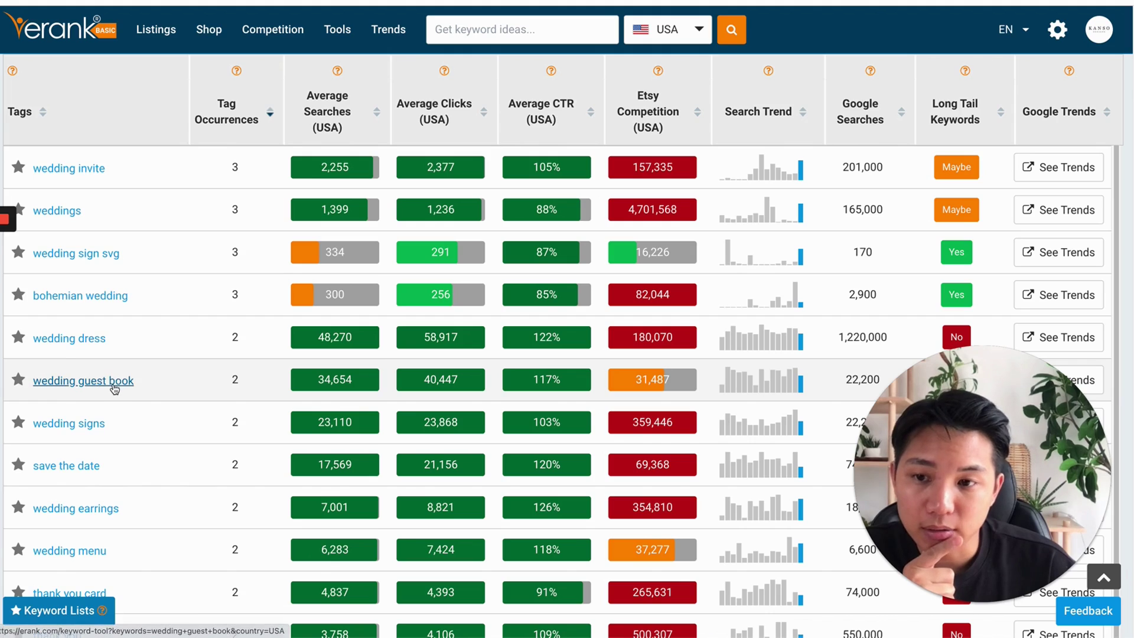
scroll(248, 417, "down", 1)
scroll(334, 502, "down", 1)
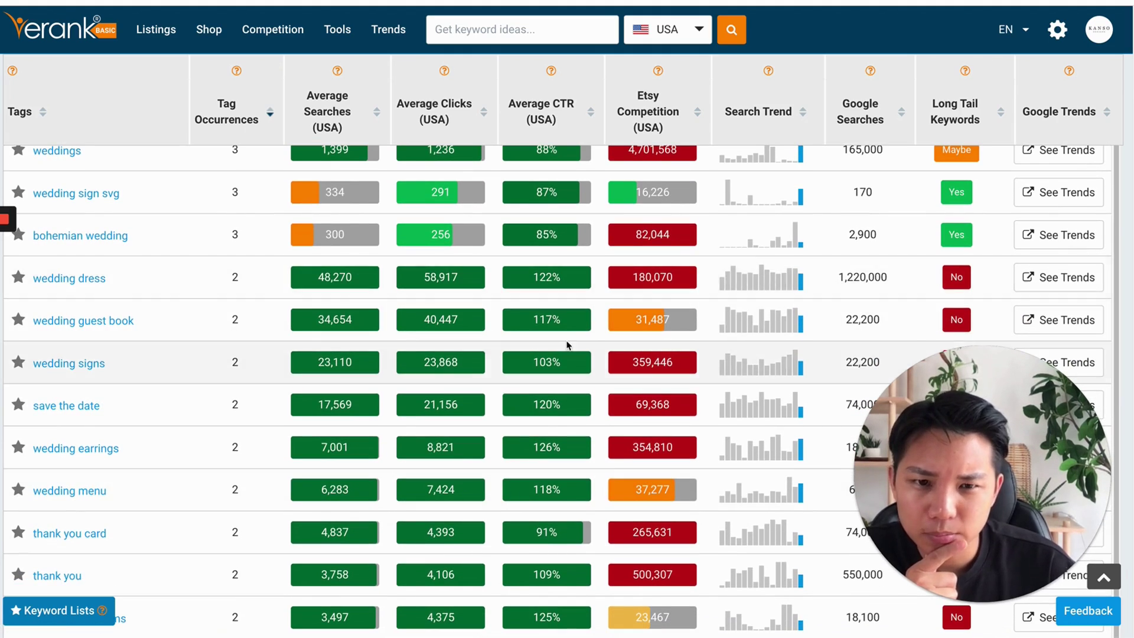
Review the less frequent keyword ideas, from "wedding programs" and "wedding vows" down to "greenery wedding", for demand versus competition
scroll(449, 490, "down", 2)
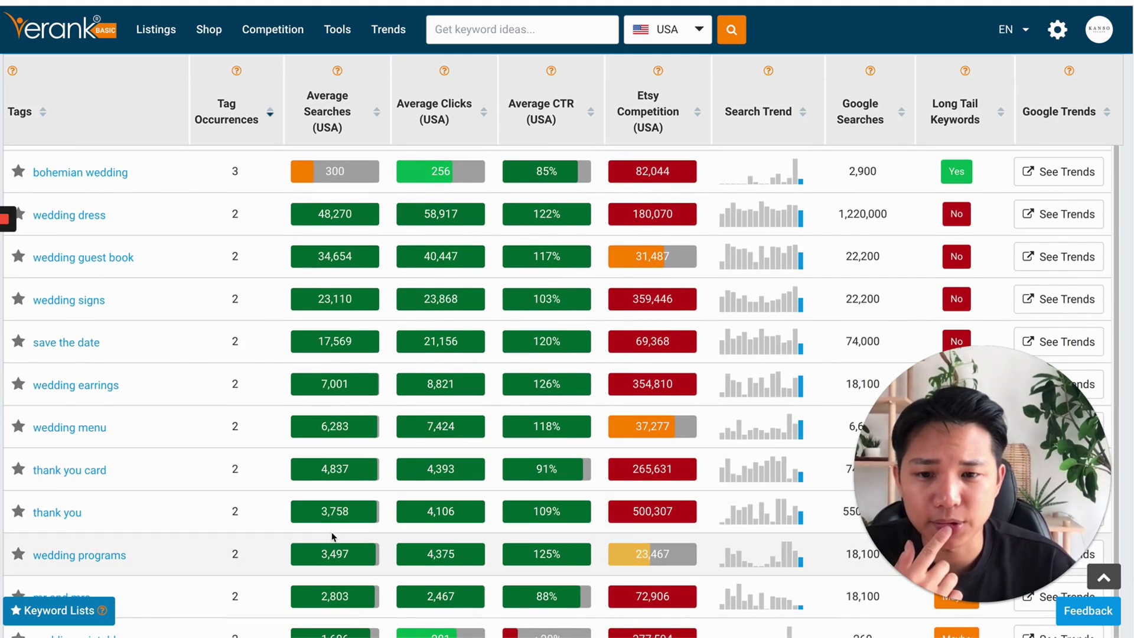
scroll(236, 562, "down", 1)
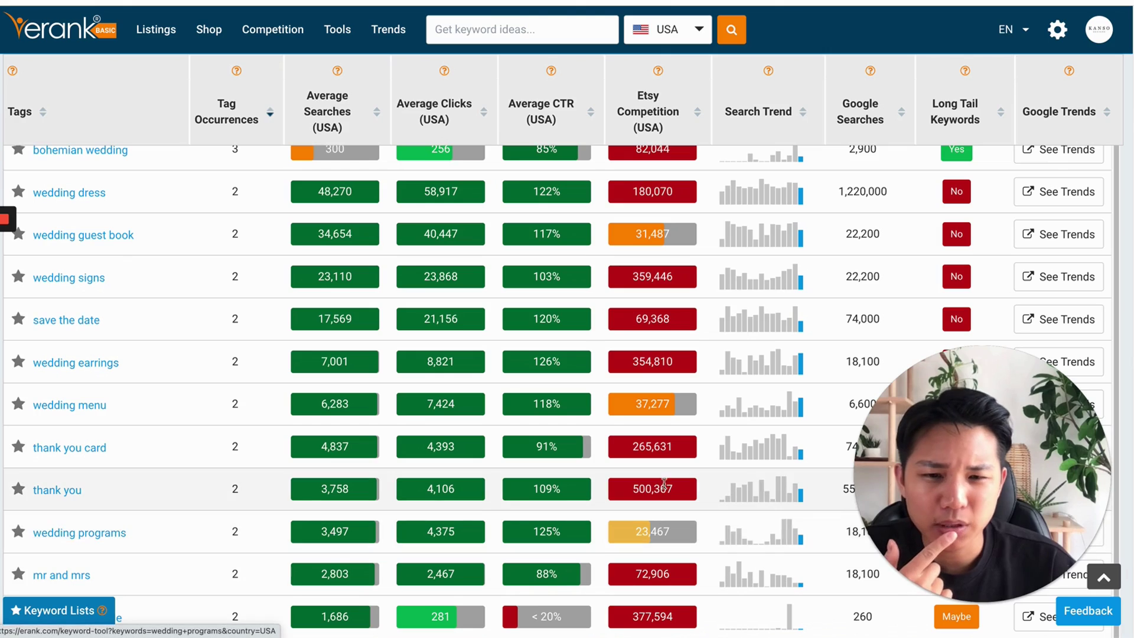
scroll(615, 531, "down", 2)
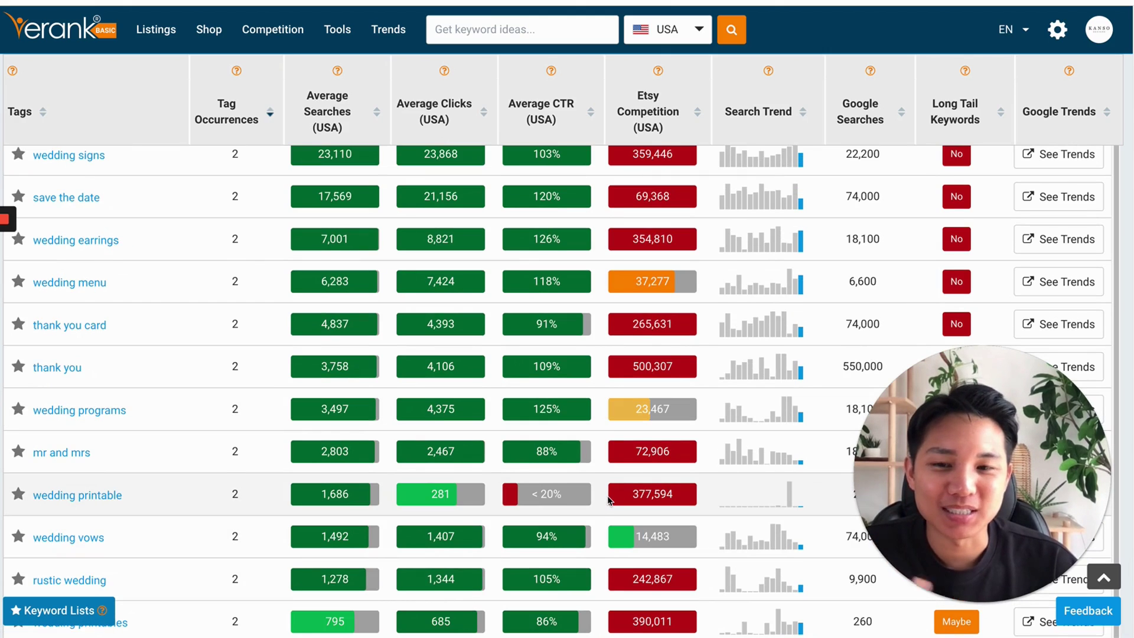
scroll(609, 500, "down", 1)
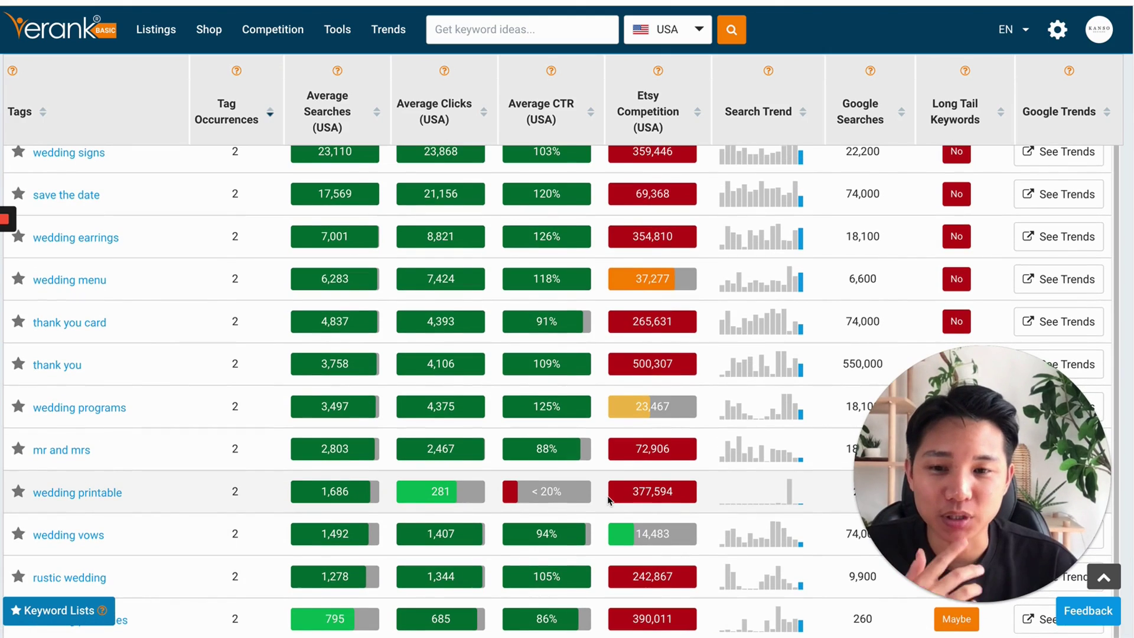
scroll(608, 495, "down", 1)
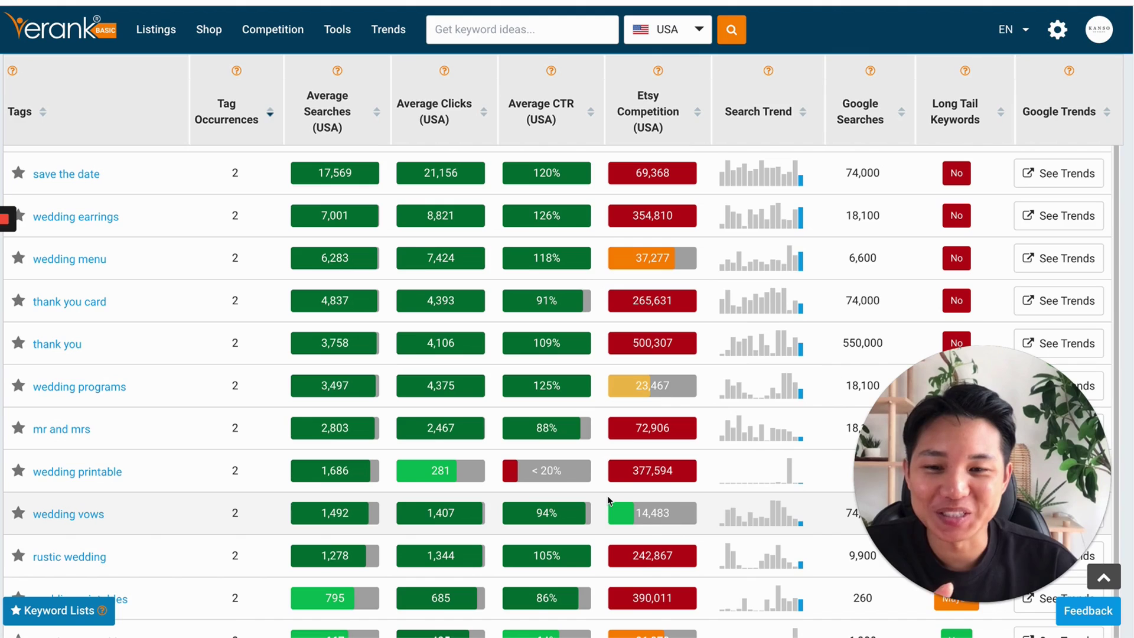
scroll(465, 480, "down", 2)
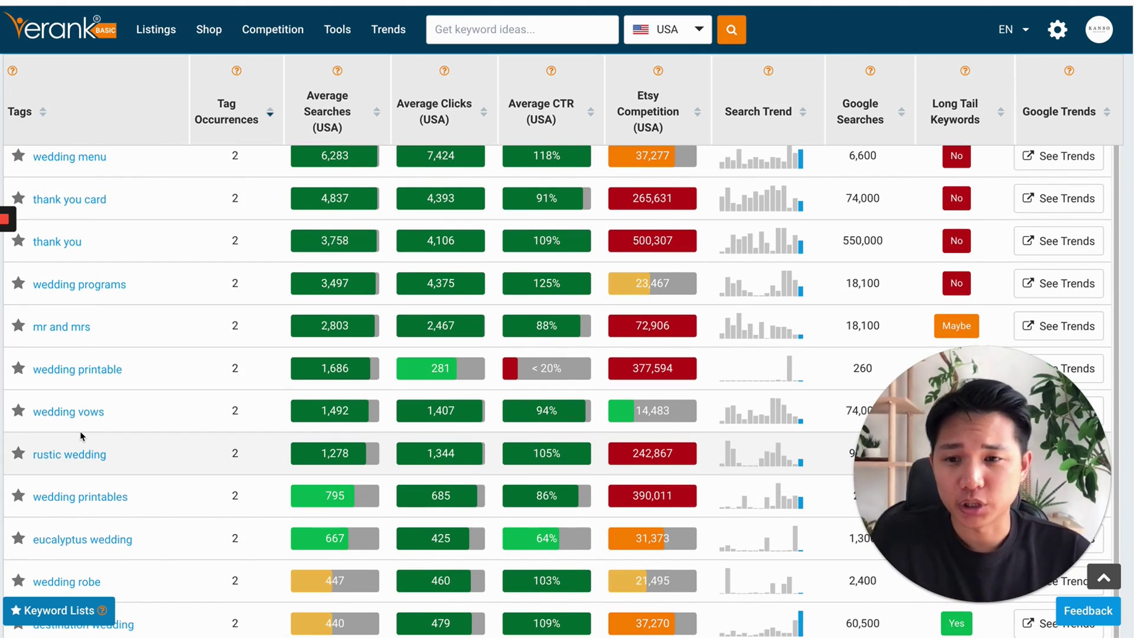
scroll(82, 436, "down", 2)
scroll(87, 482, "down", 3)
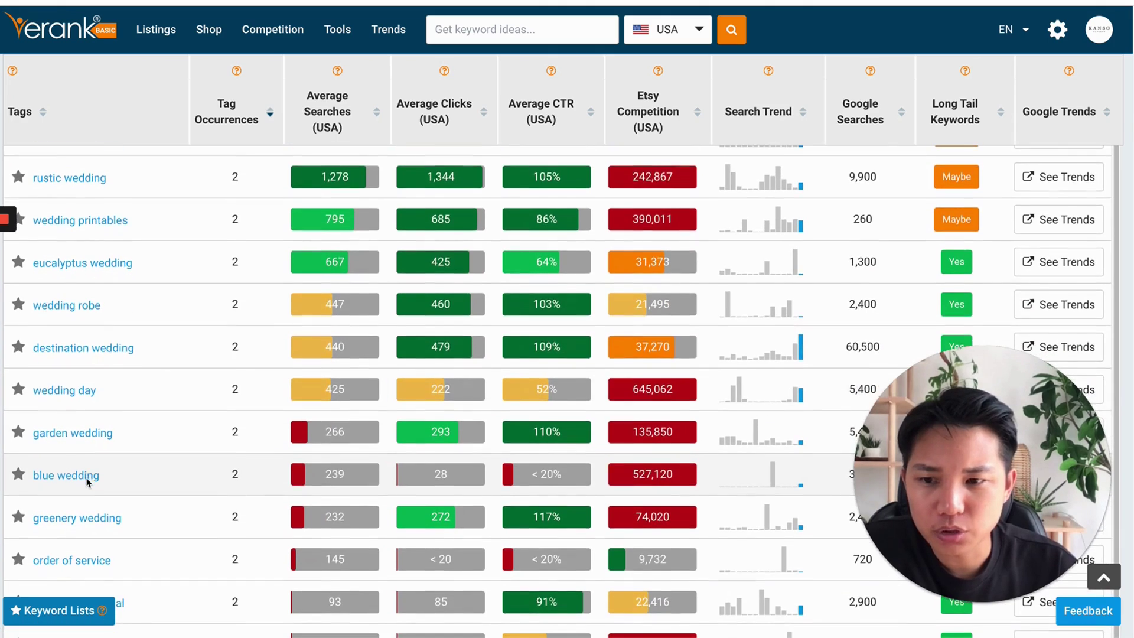
Return to the "wedding timeline" keyword idea and run its own keyword analysis
scroll(87, 483, "up", 15)
scroll(88, 484, "up", 1)
left_click(83, 467)
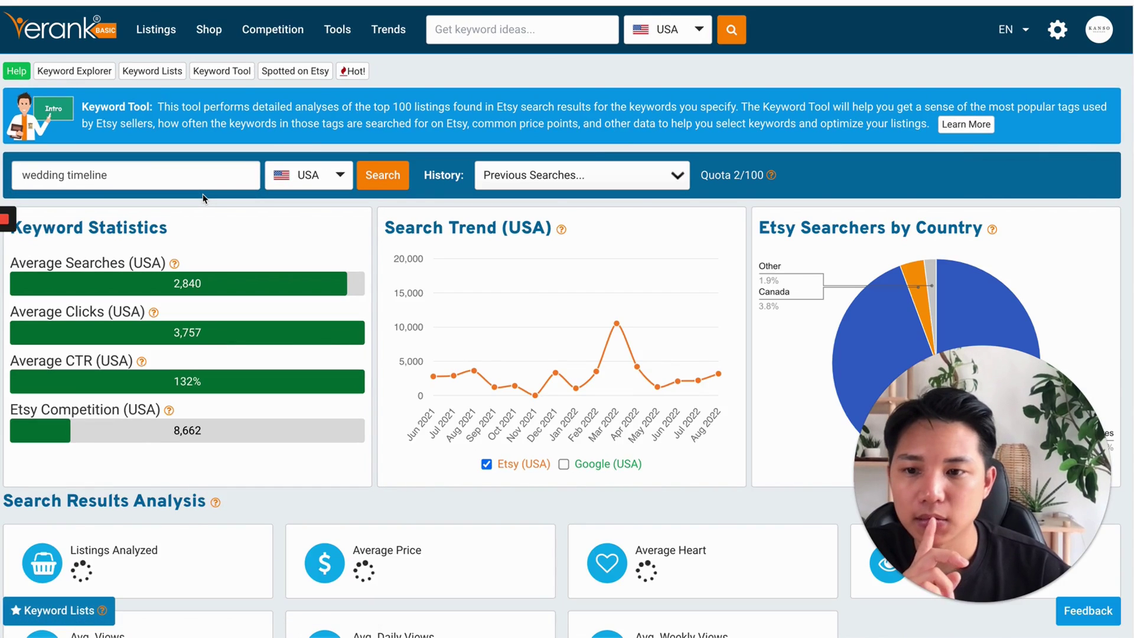
Examine the keyword ideas related to "wedding timeline", comparing searches and competition and focusing on "wedding day timeline"
scroll(396, 245, "down", 10)
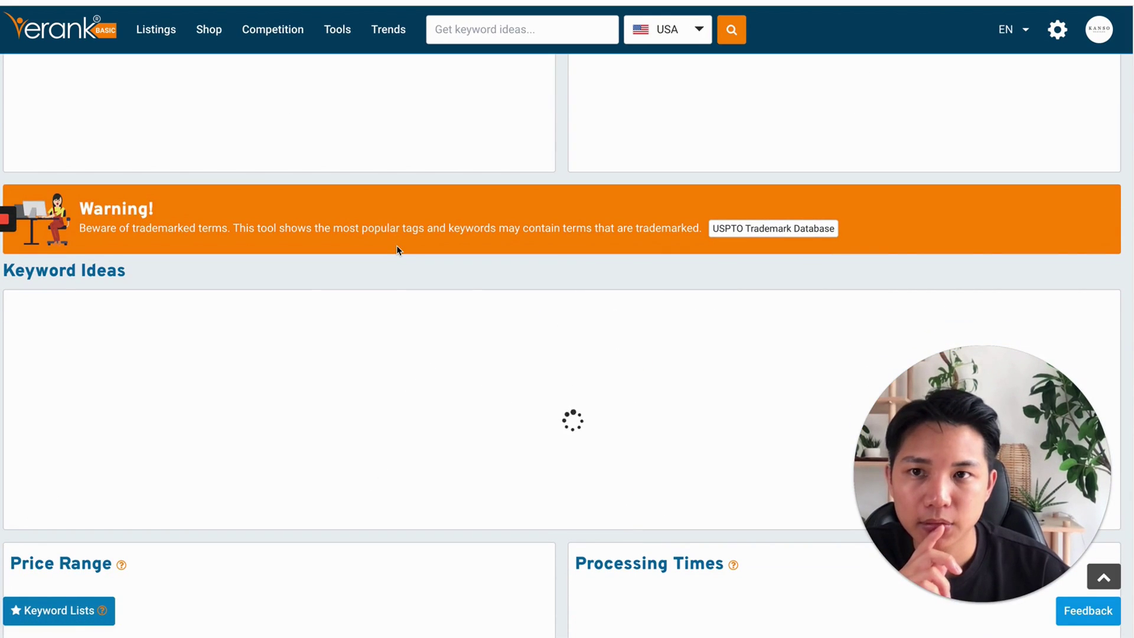
scroll(395, 246, "down", 5)
scroll(396, 246, "down", 10)
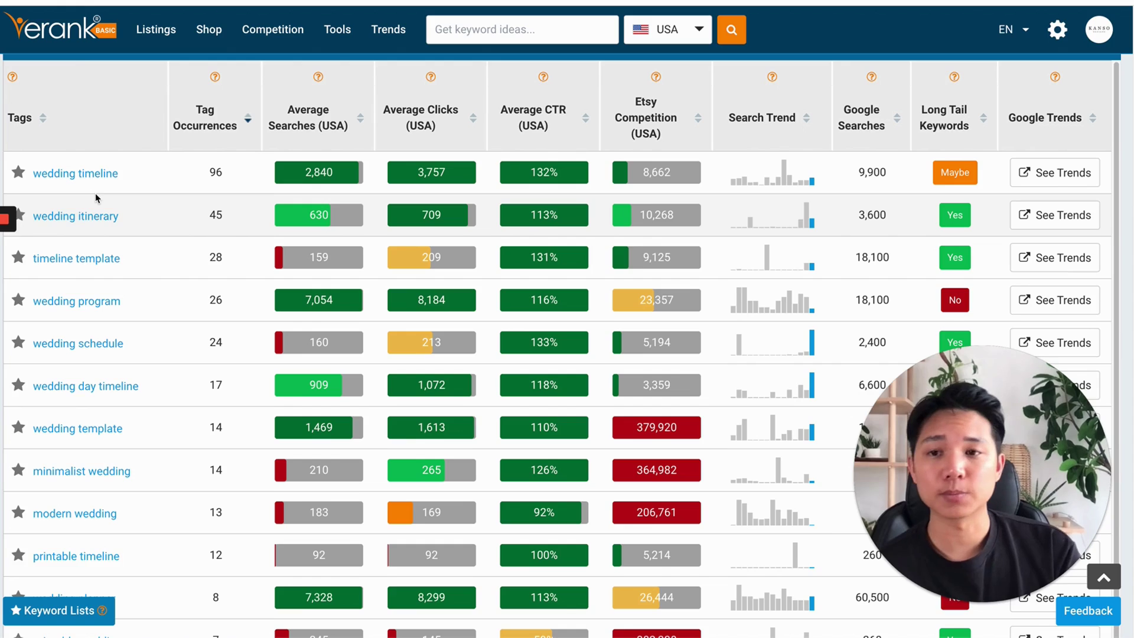
scroll(95, 193, "down", 1)
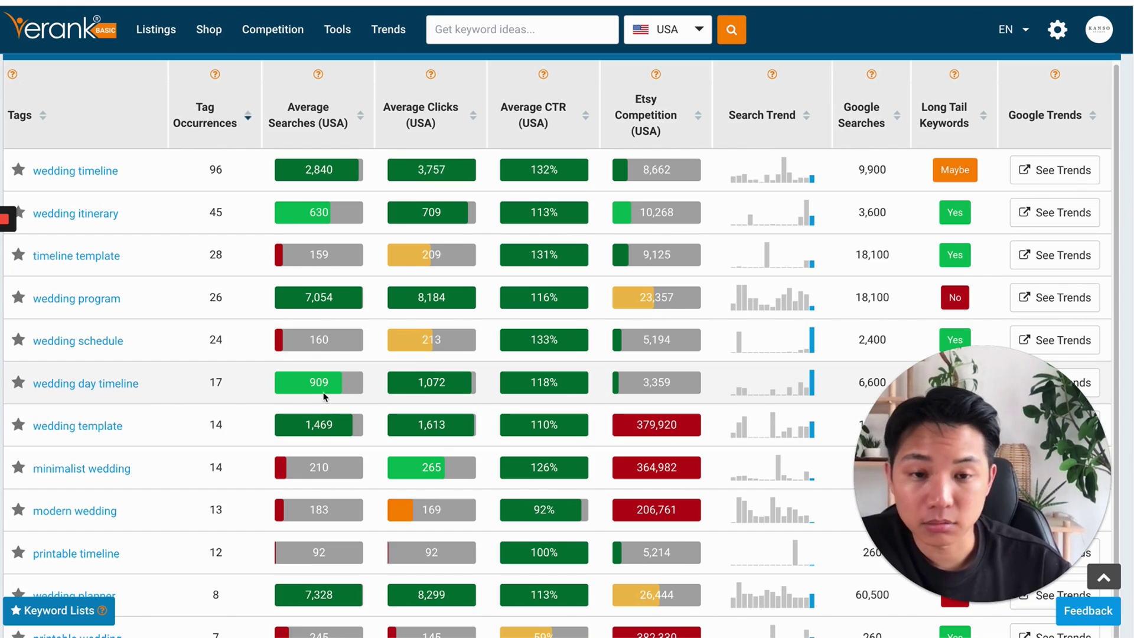
left_click_drag(141, 384, 31, 389)
left_click(165, 381)
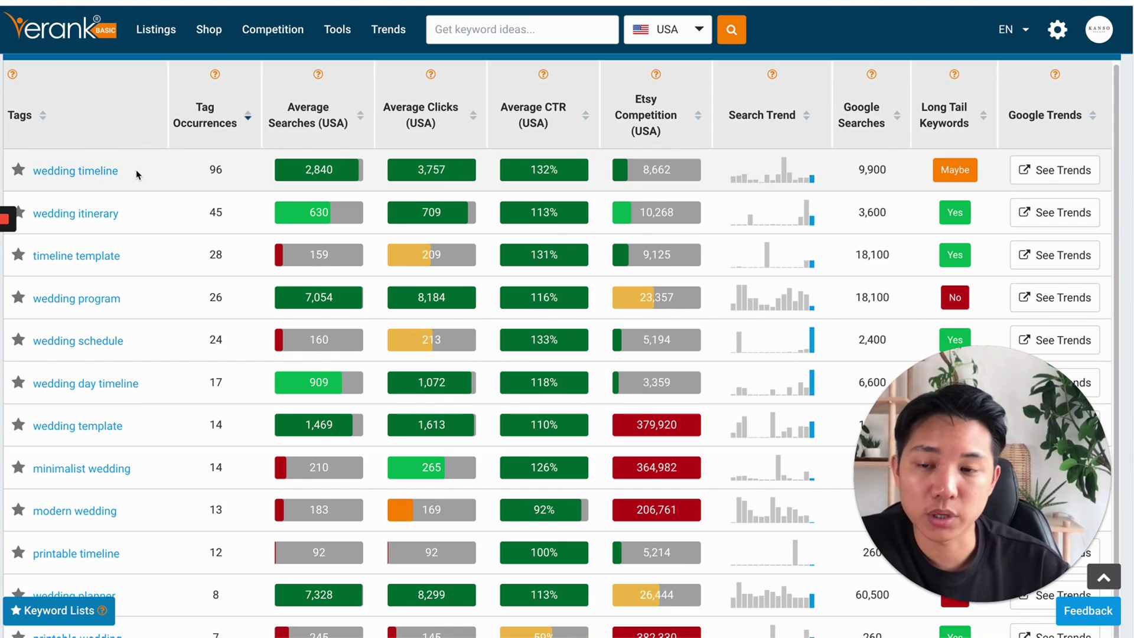
left_click_drag(156, 388, 38, 388)
left_click(162, 387)
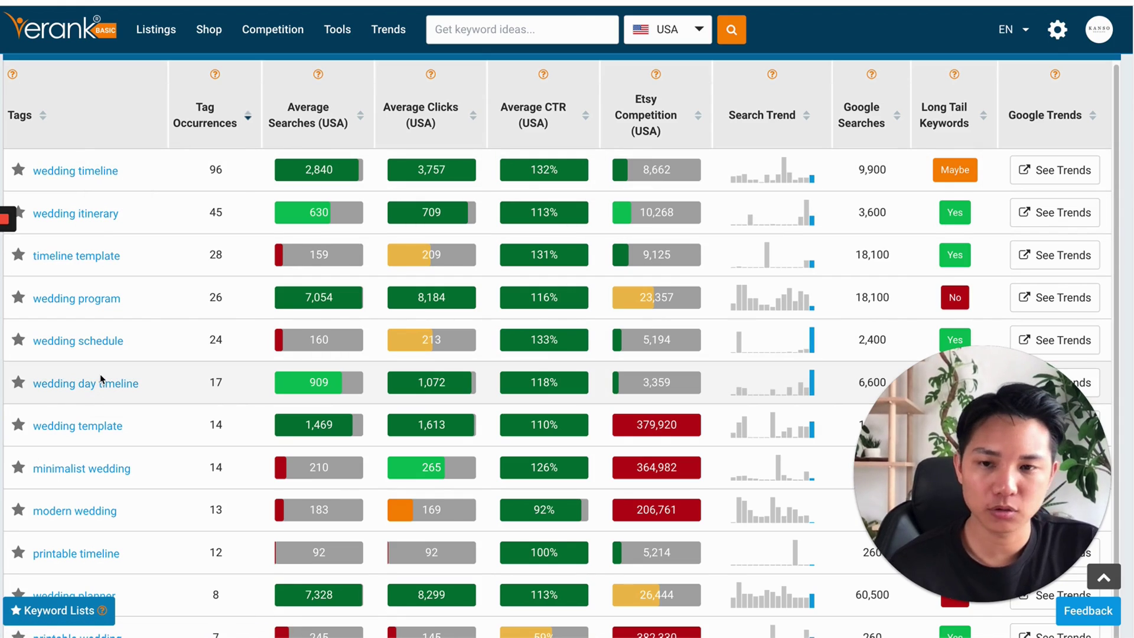
Review the less frequent "wedding timeline" keyword ideas down to "wedding checklist" for searches versus competition, and return to "wedding day timeline"
scroll(140, 382, "down", 1)
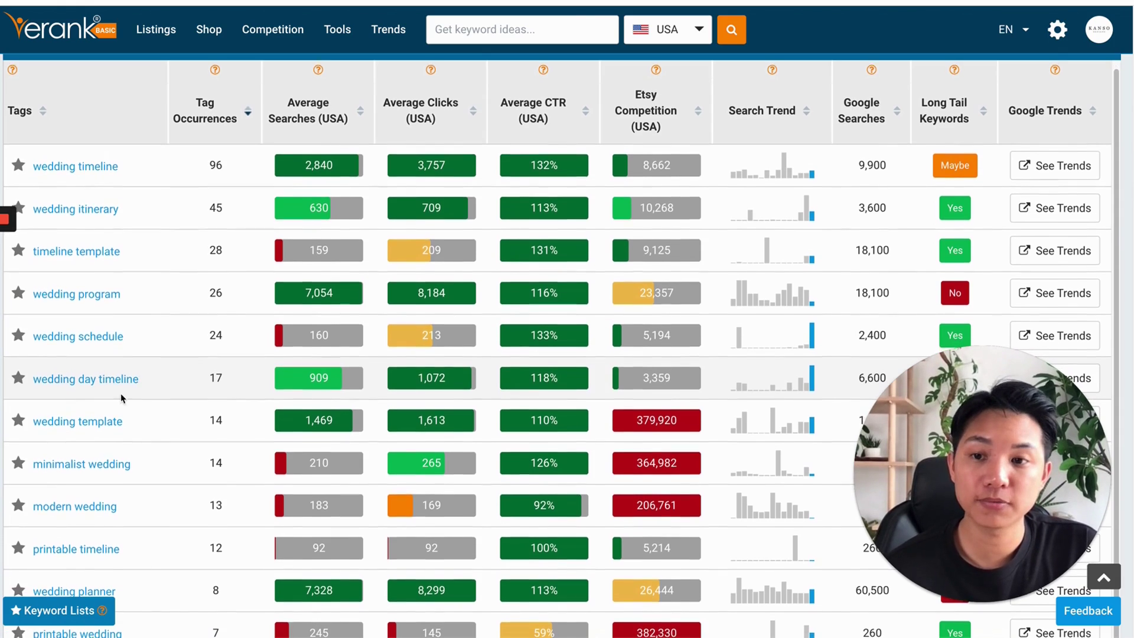
scroll(135, 378, "down", 2)
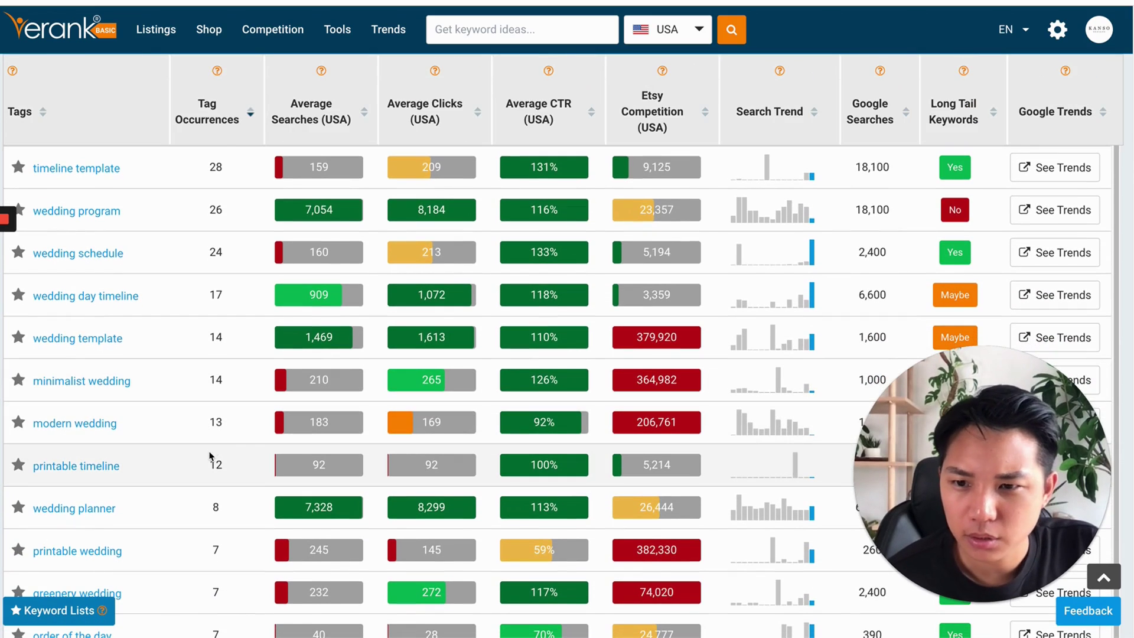
scroll(140, 330, "down", 5)
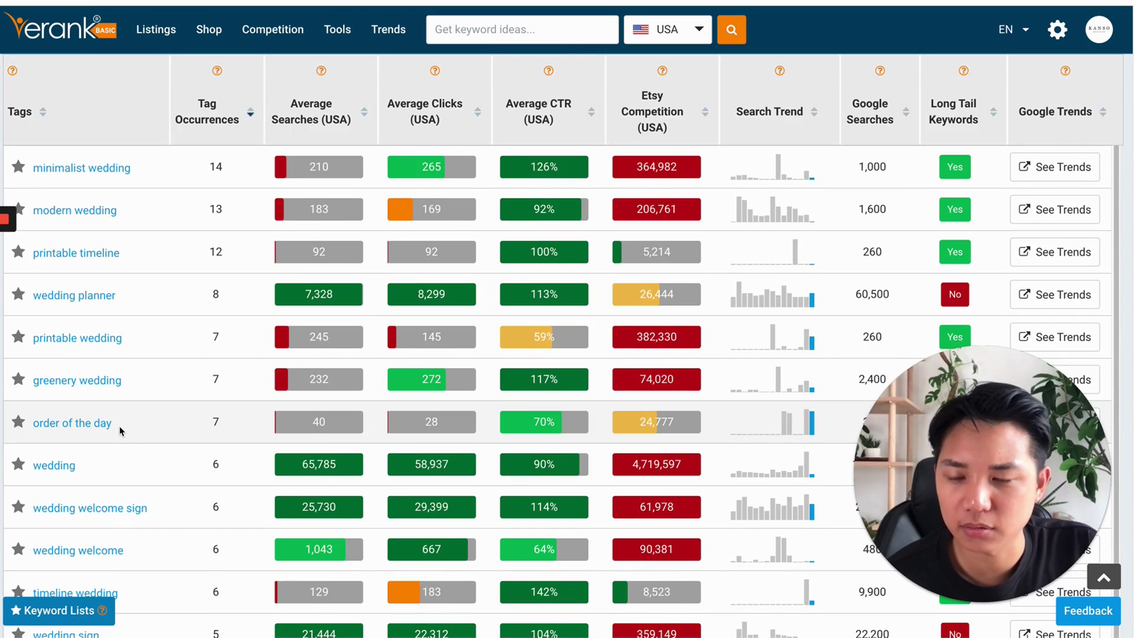
scroll(233, 464, "down", 5)
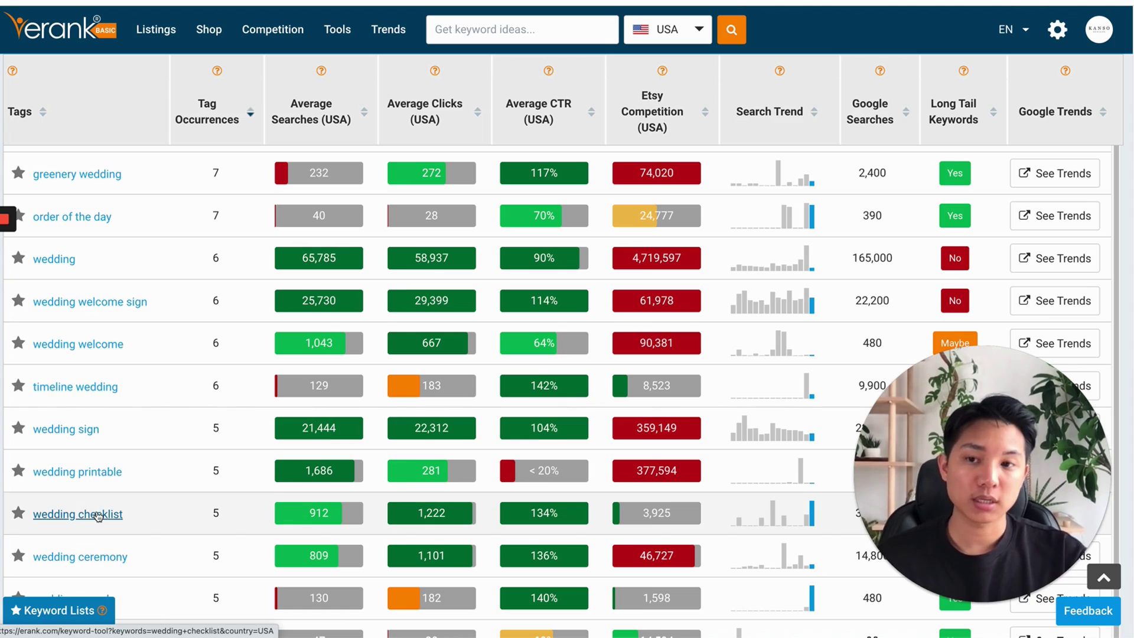
scroll(130, 269, "up", 5)
scroll(130, 270, "up", 3)
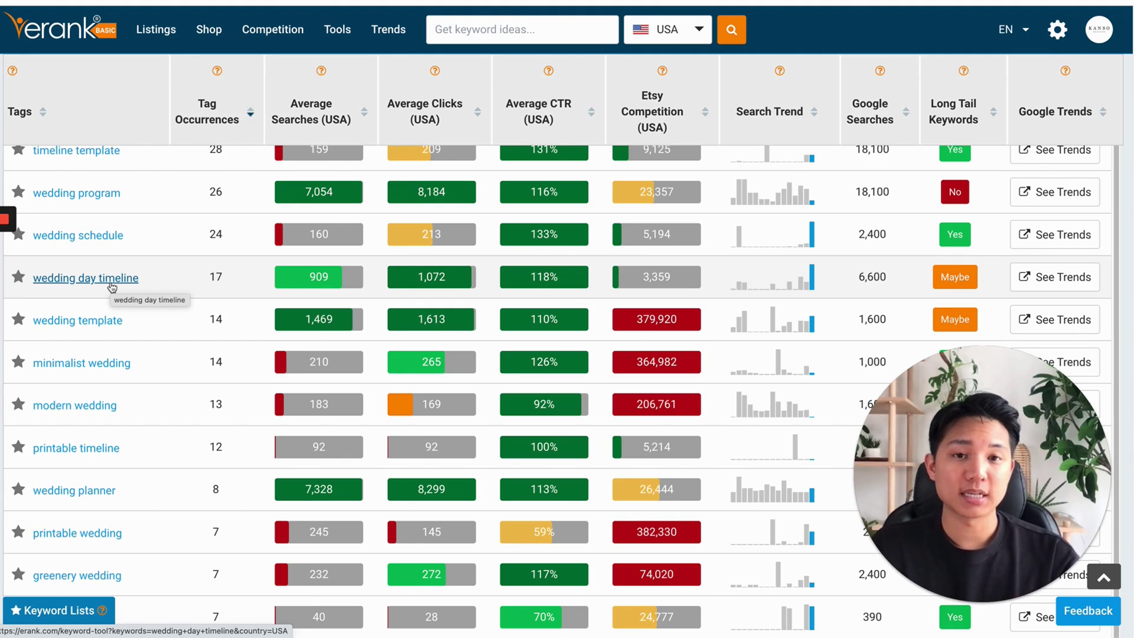
Open the Etsy listing for the 60+ page wedding itinerary template and examine its page overview image and cover image
left_click(481, 437)
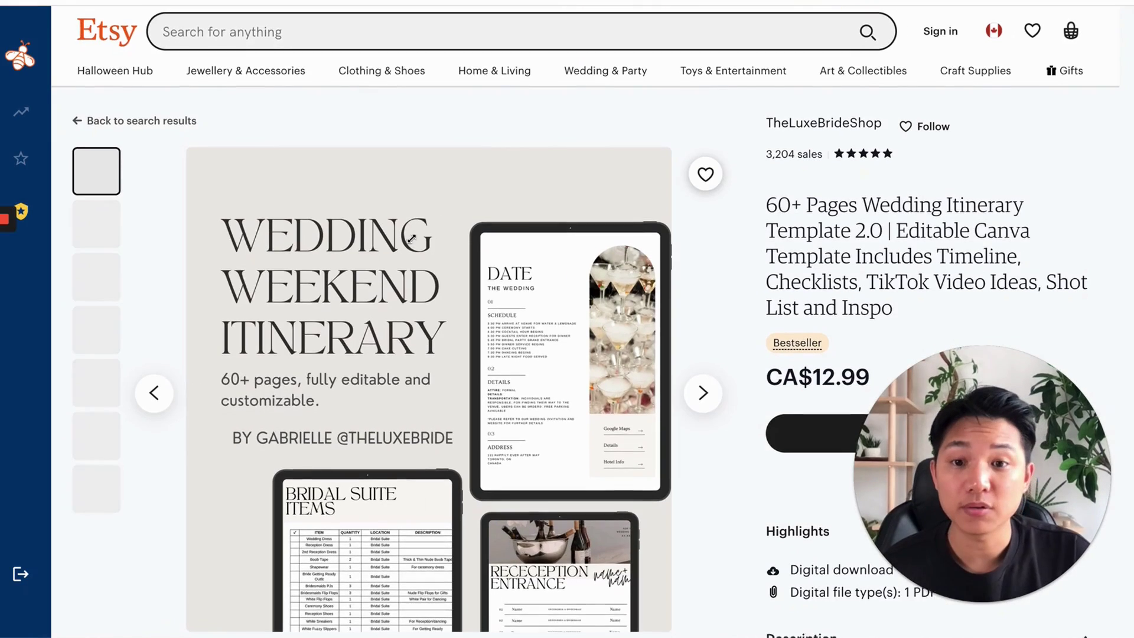
scroll(99, 179, "down", 1)
left_click(98, 178)
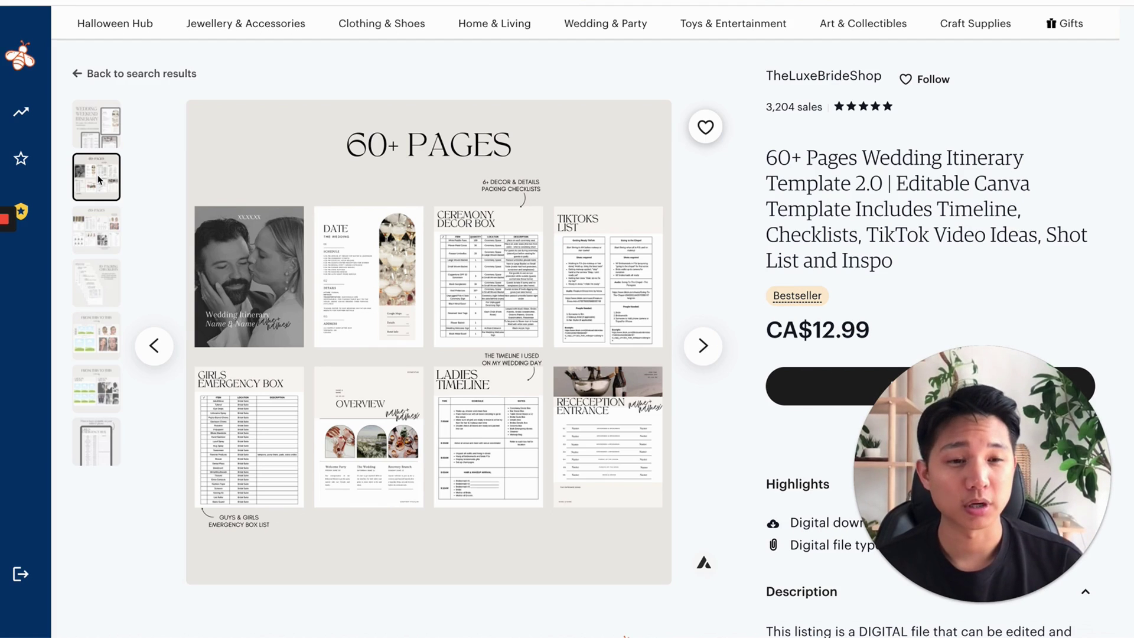
left_click(118, 128)
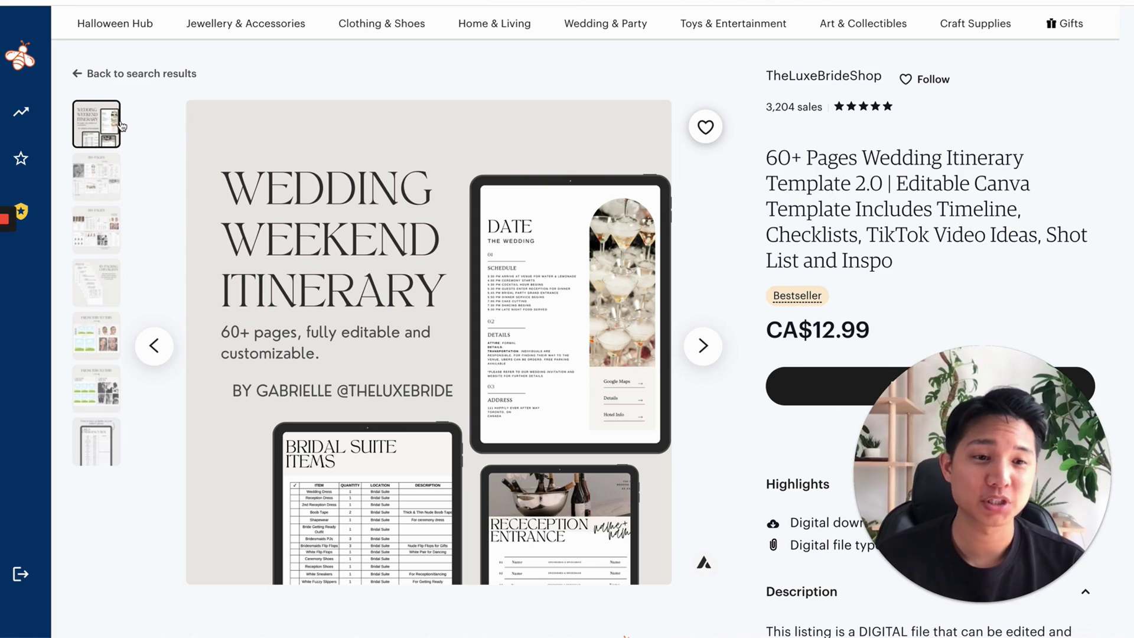